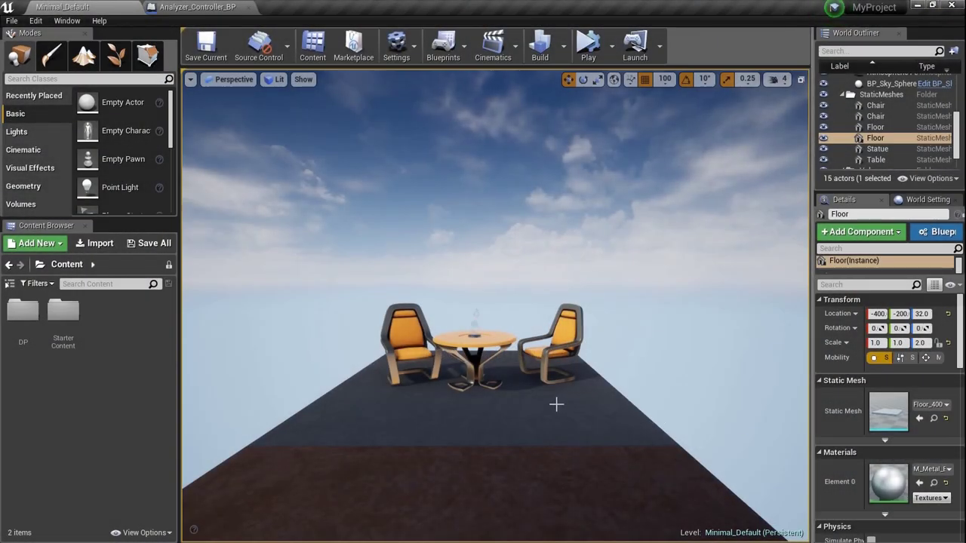
{"action": "right_click_drag", "start_coordinate": [556, 404], "coordinate": [939, 386]}
{"action": "key", "text": "a"}
{"action": "scroll", "coordinate": [495, 309], "scroll_direction": "down", "scroll_amount": 4}
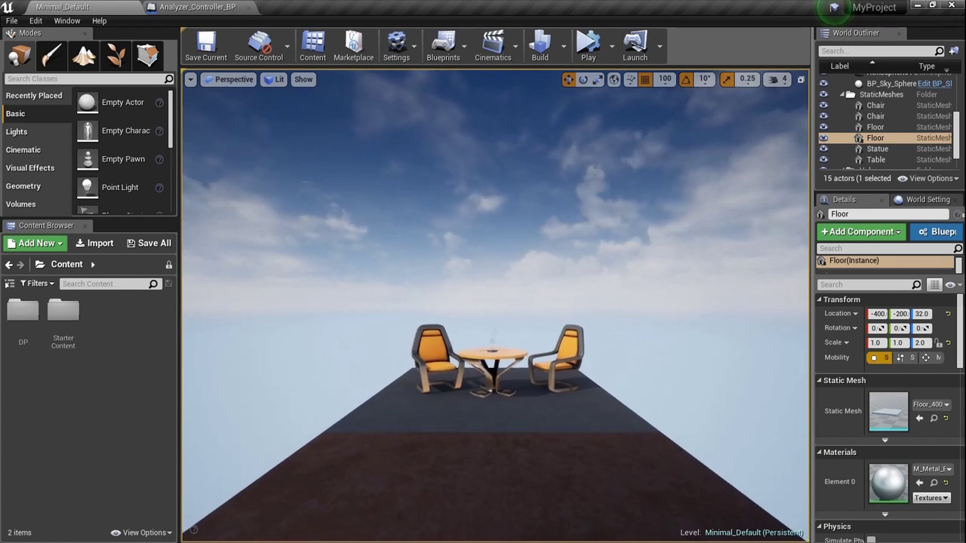
{"action": "scroll", "coordinate": [495, 310], "scroll_direction": "up", "scroll_amount": 3}
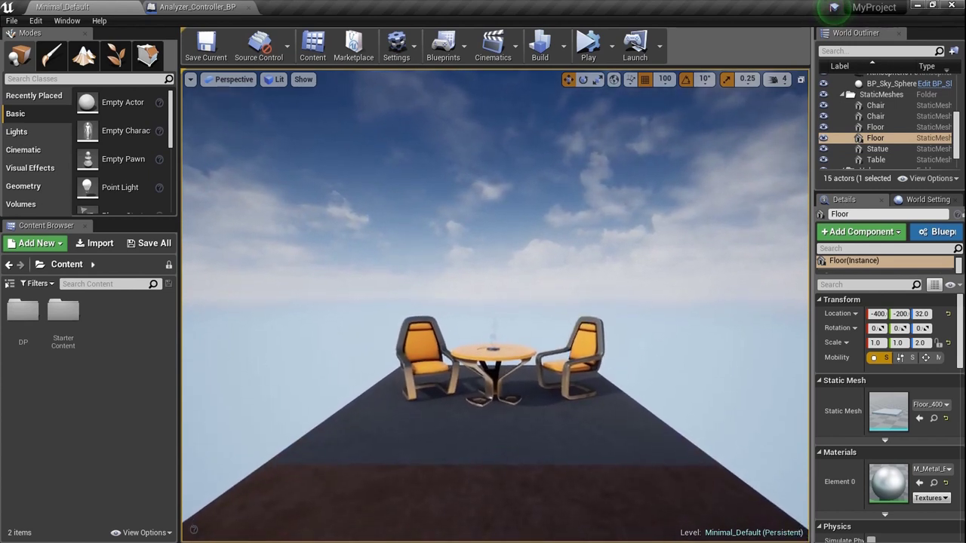
{"action": "scroll", "coordinate": [496, 310], "scroll_direction": "down", "scroll_amount": 1}
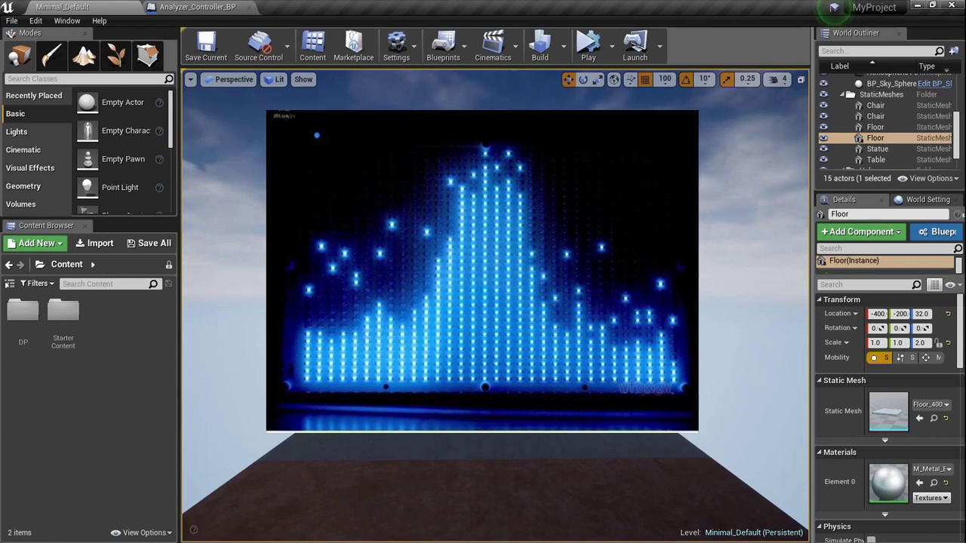
{"action": "mouse_move", "coordinate": [495, 310]}
{"action": "right_mouse_down"}
{"action": "mouse_move", "coordinate": [445, 311]}
{"action": "mouse_move", "coordinate": [483, 311]}
{"action": "right_mouse_up"}
{"action": "right_click_drag", "start_coordinate": [556, 404], "coordinate": [556, 404]}
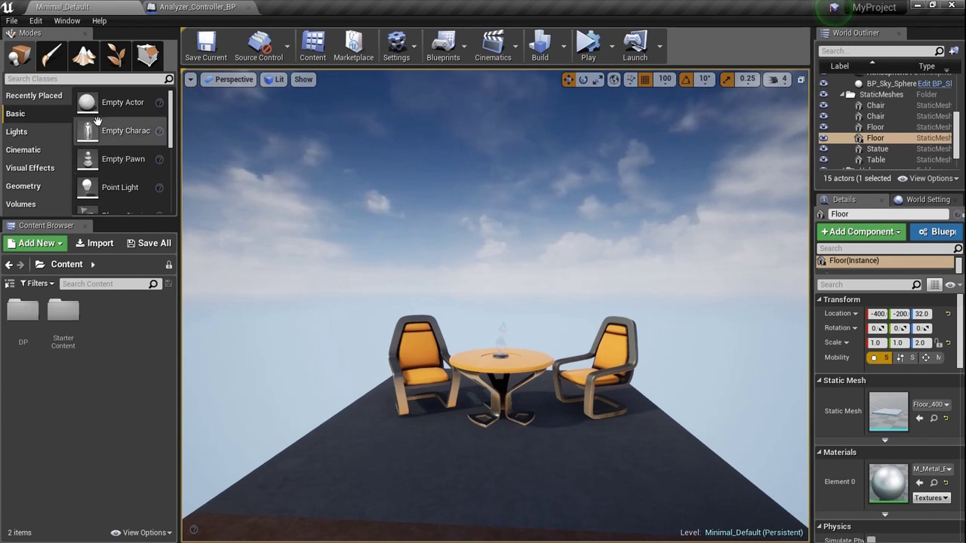
Check in the built-in Audio plugins whether the Sound Visualizations Plugin is enabled, and close the plugin list
{"action": "left_click", "coordinate": [35, 21]}
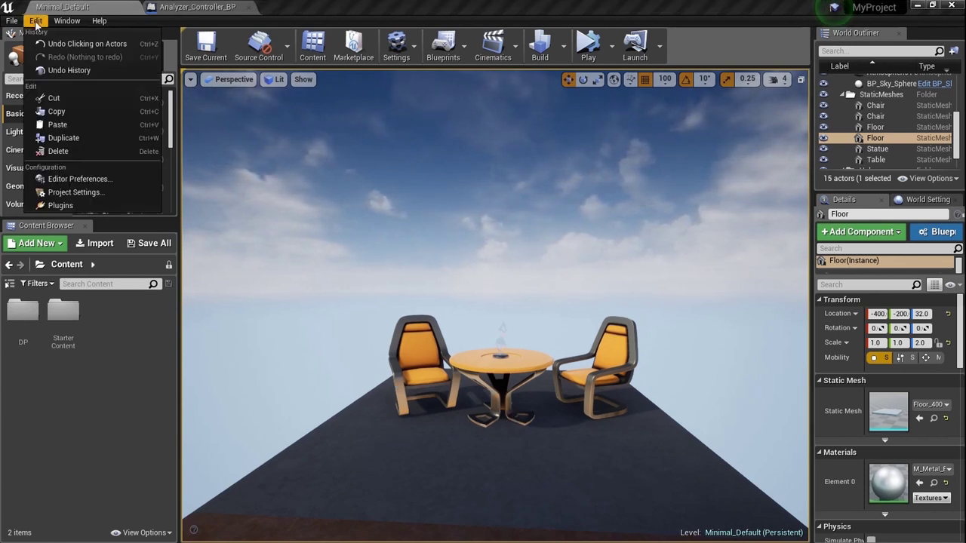
{"action": "left_click", "coordinate": [109, 205]}
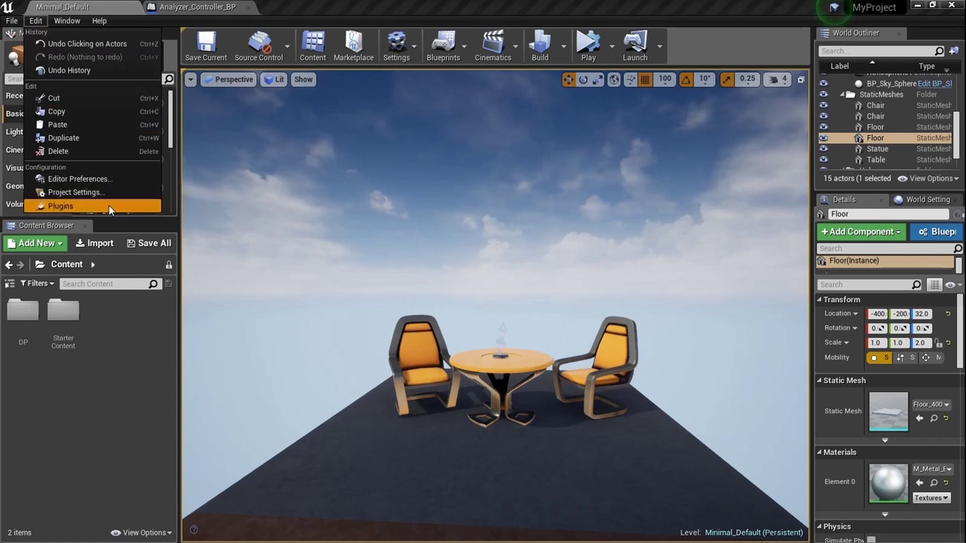
{"action": "scroll", "coordinate": [189, 315], "scroll_direction": "down", "scroll_amount": 4}
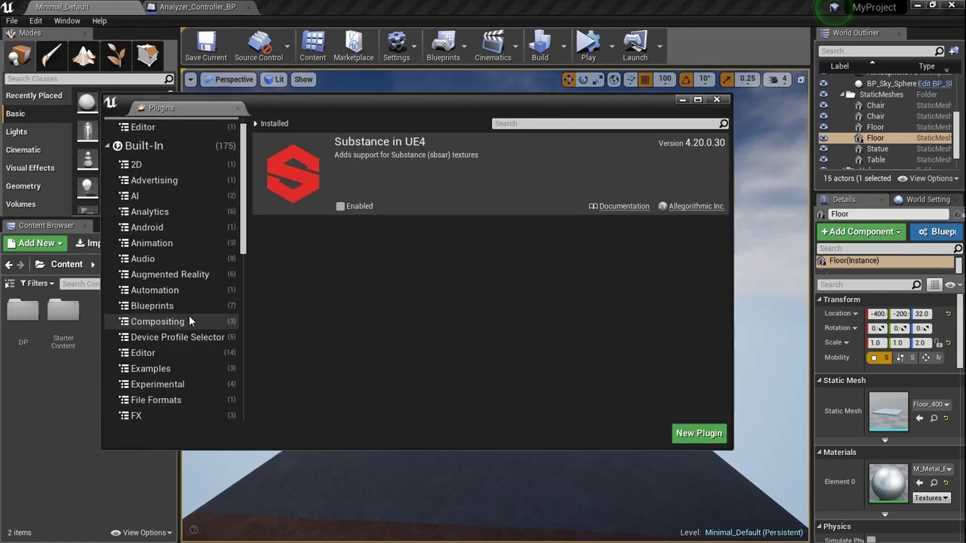
{"action": "scroll", "coordinate": [193, 329], "scroll_direction": "up", "scroll_amount": 4}
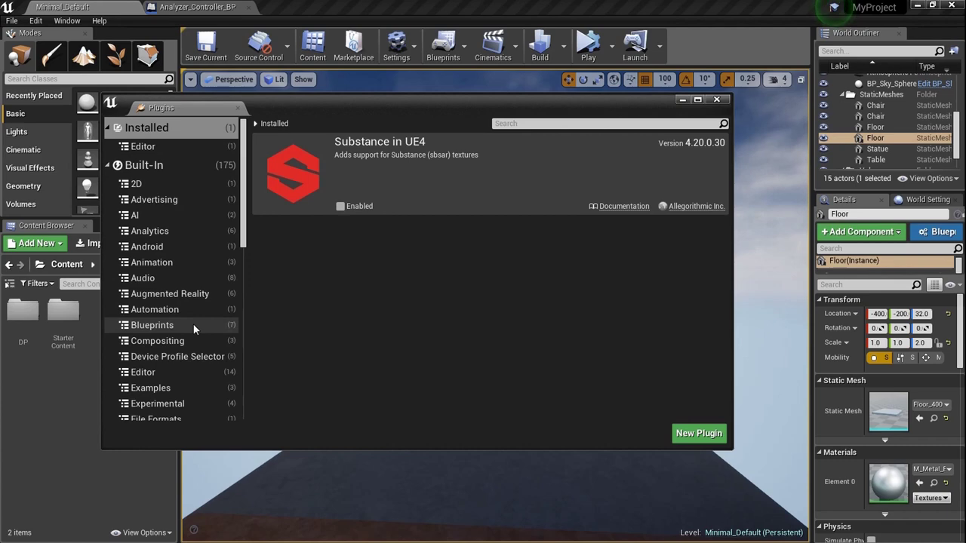
{"action": "left_click", "coordinate": [154, 279]}
{"action": "scroll", "coordinate": [414, 271], "scroll_direction": "down", "scroll_amount": 8}
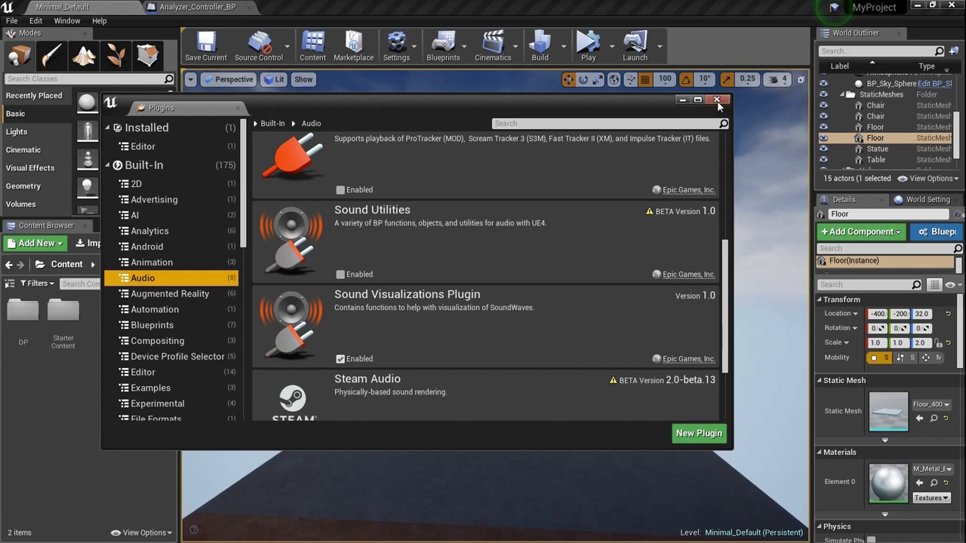
{"action": "left_click", "coordinate": [717, 101]}
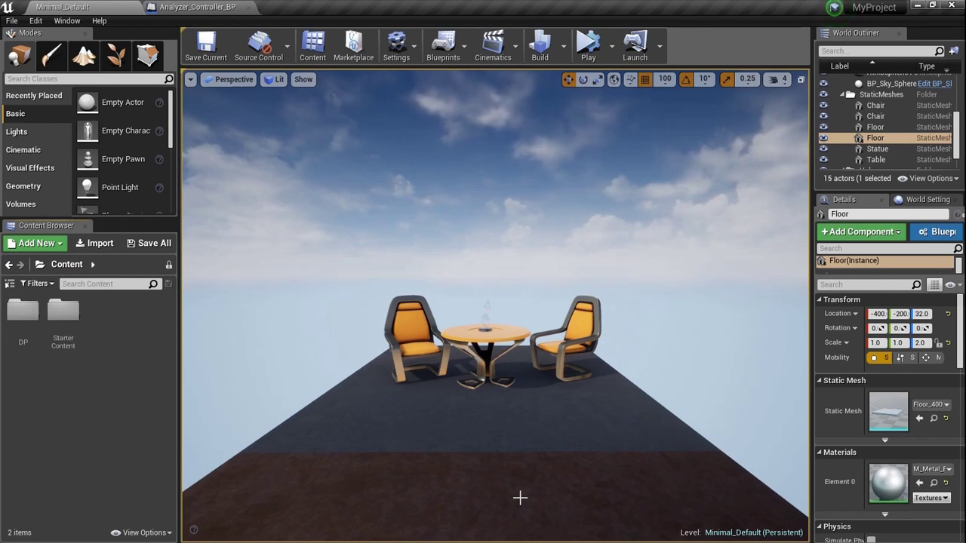
Open the DP content folder and preview the Battle_Music sound, stopping playback after listening
{"action": "double_click", "coordinate": [23, 313]}
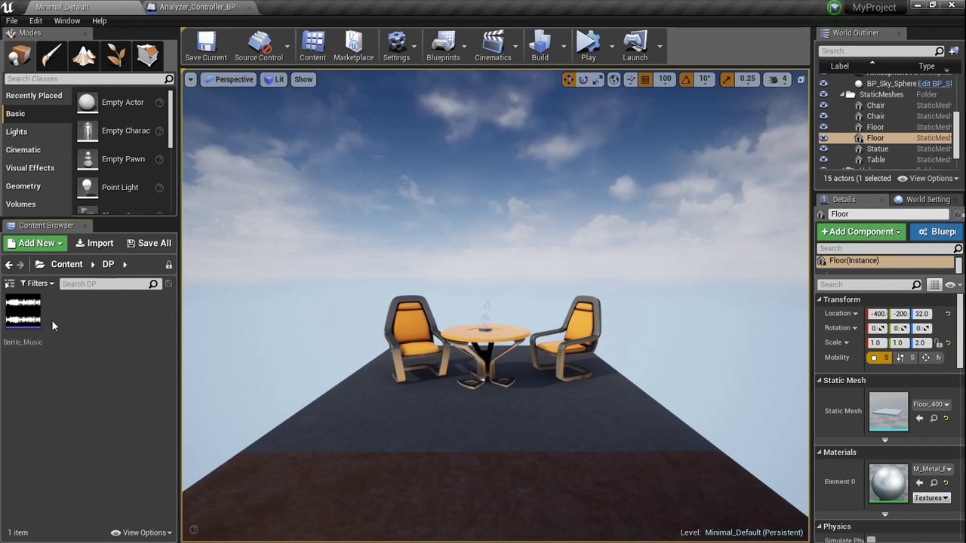
{"action": "mouse_move", "coordinate": [32, 324]}
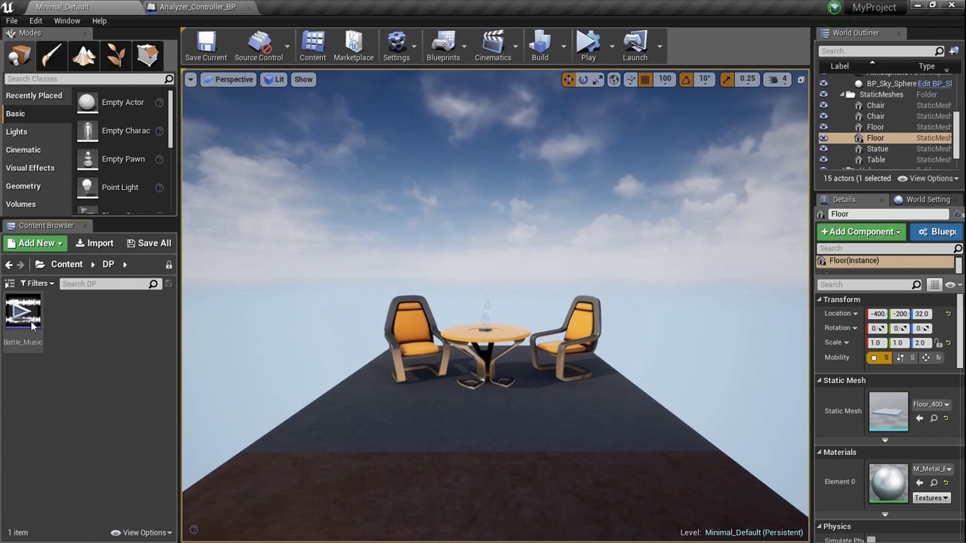
{"action": "left_click", "coordinate": [23, 316]}
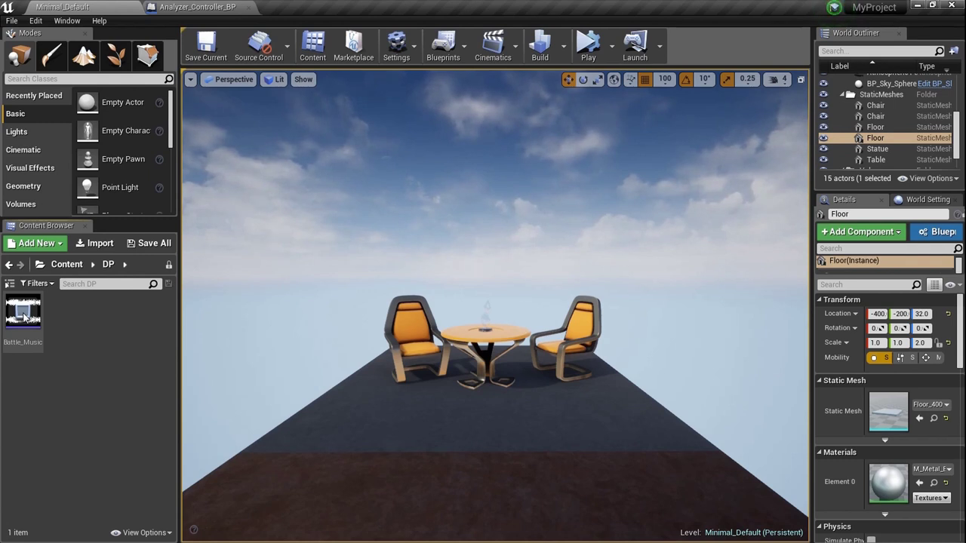
{"action": "left_click", "coordinate": [23, 316]}
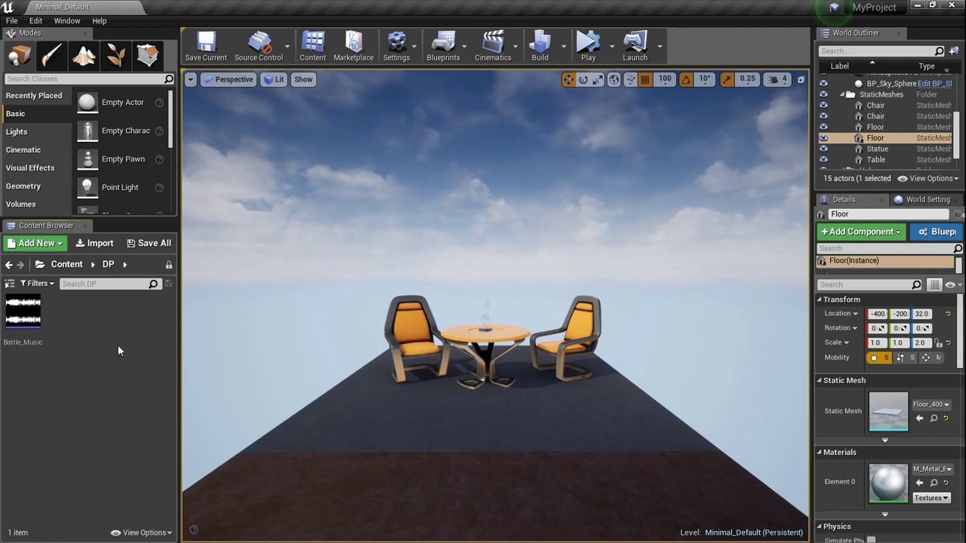
Create a new material named SA_Green in the DP folder
{"action": "right_click", "coordinate": [118, 346]}
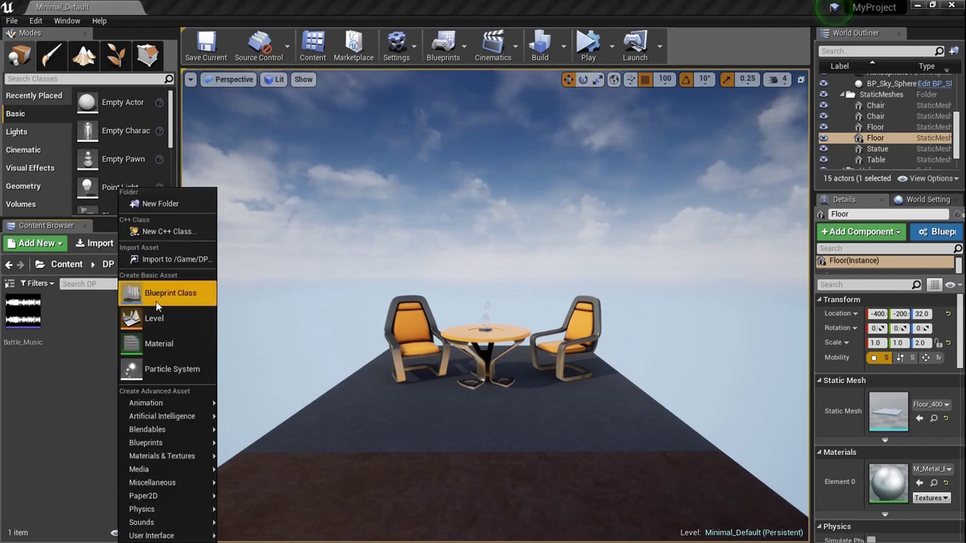
{"action": "left_click", "coordinate": [169, 332]}
{"action": "type", "text": "S"}
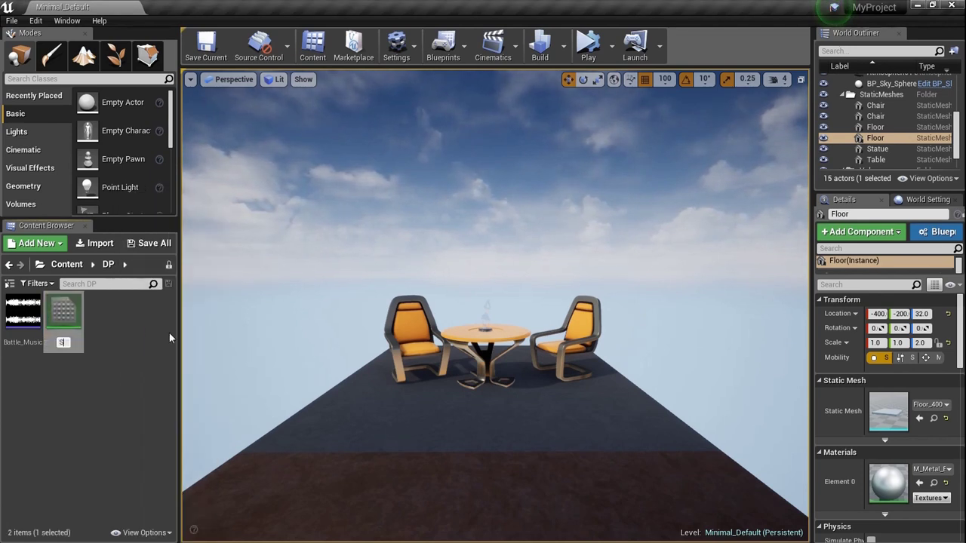
{"action": "type", "text": "A_Green"}
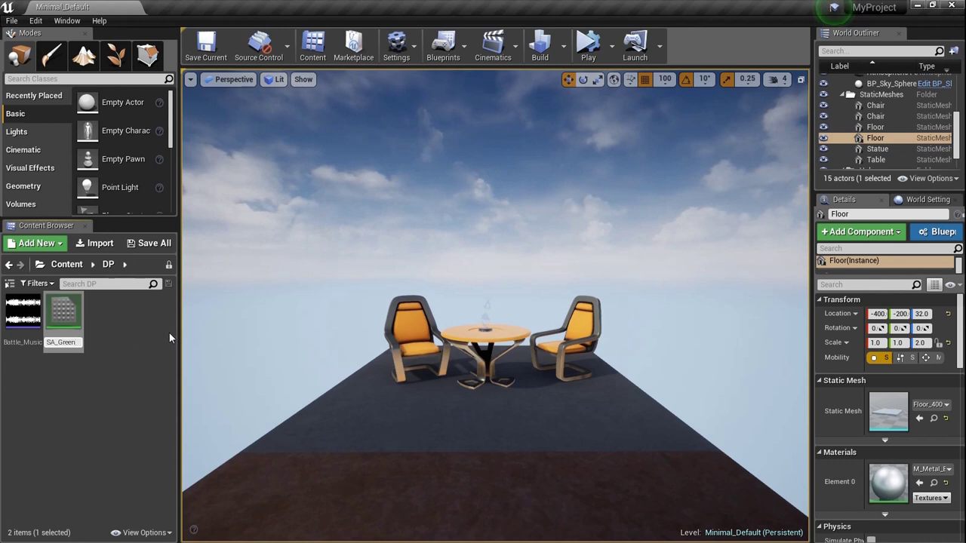
{"action": "key", "text": "Return"}
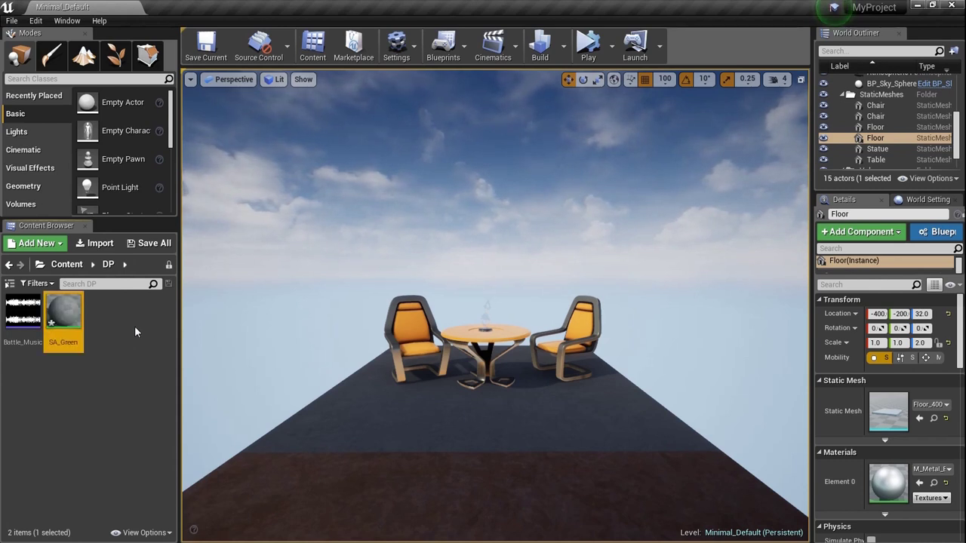
Open the SA_Green material for editing and set its shading model to Unlit
{"action": "double_click", "coordinate": [79, 328]}
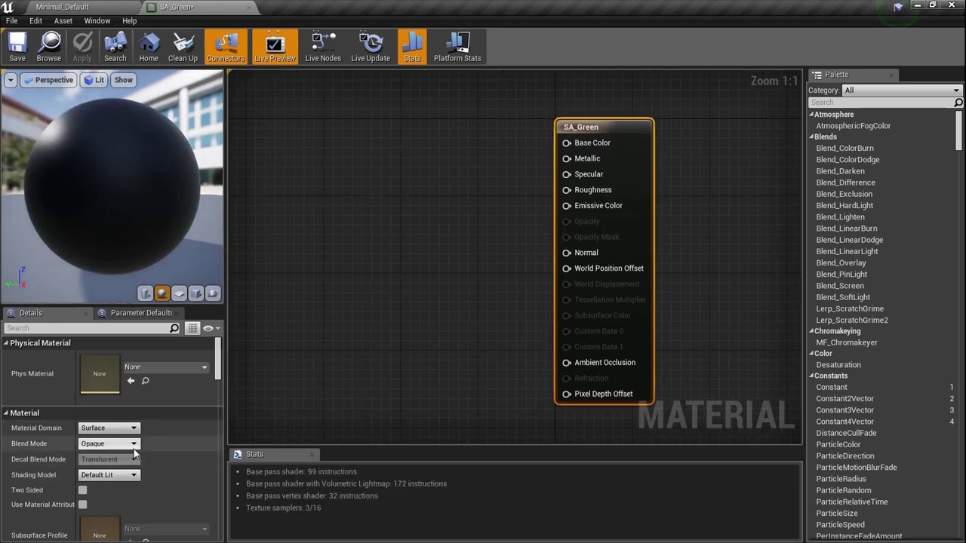
{"action": "left_click", "coordinate": [108, 475]}
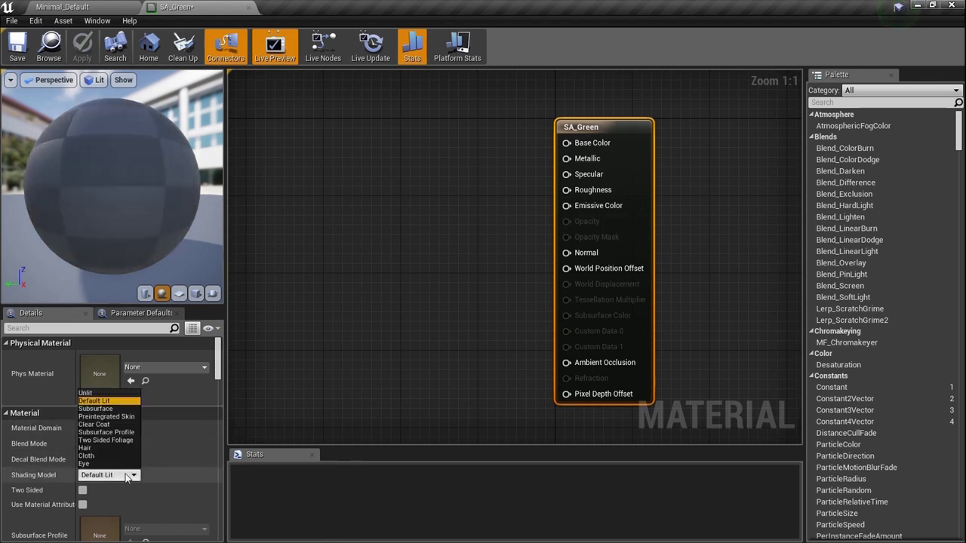
{"action": "left_click", "coordinate": [114, 393]}
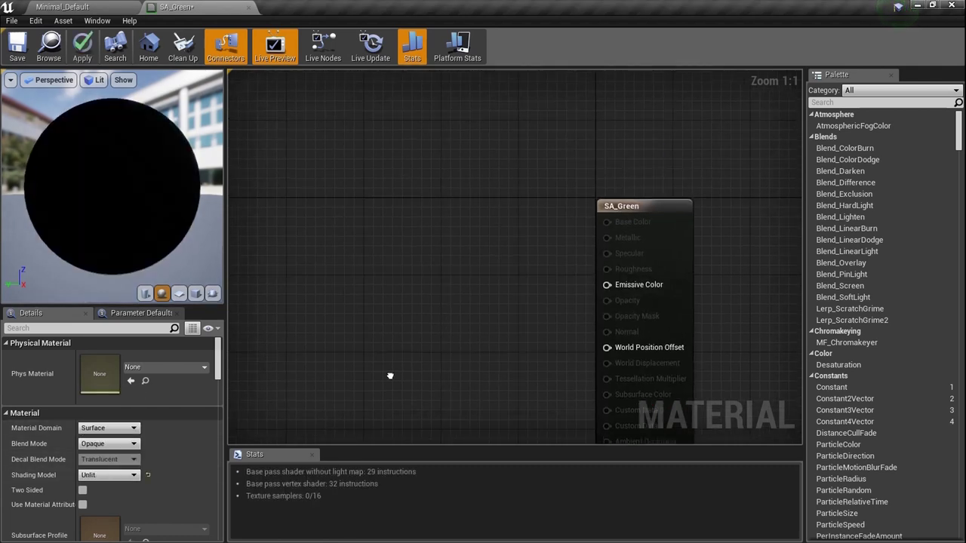
{"action": "key", "text": "4"}
{"action": "left_click", "coordinate": [421, 195]}
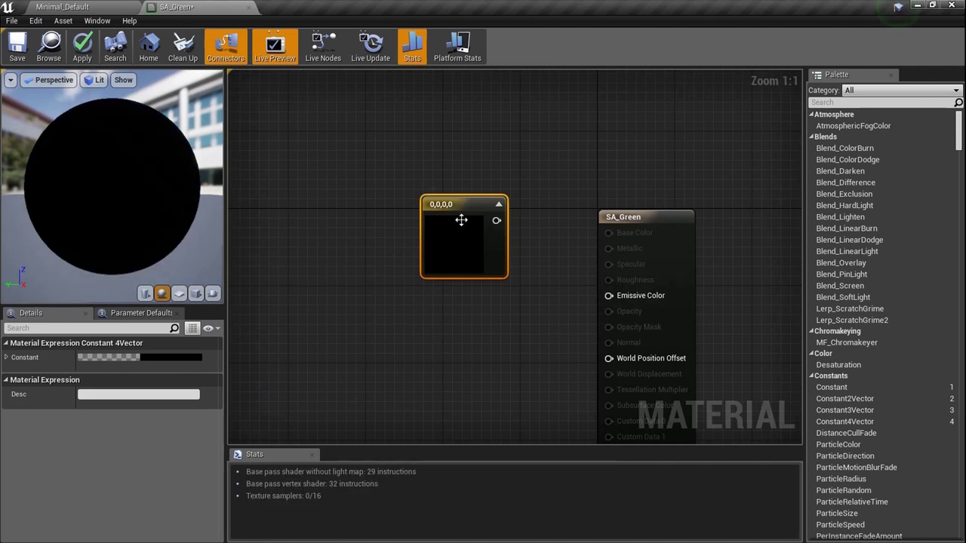
{"action": "key", "text": "Delete"}
Feed SA_Green's Emissive Color from a Constant3Vector coloured bright green (R about 0.07, G 1, B 0), and save and close the material
{"action": "left_click", "coordinate": [460, 223]}
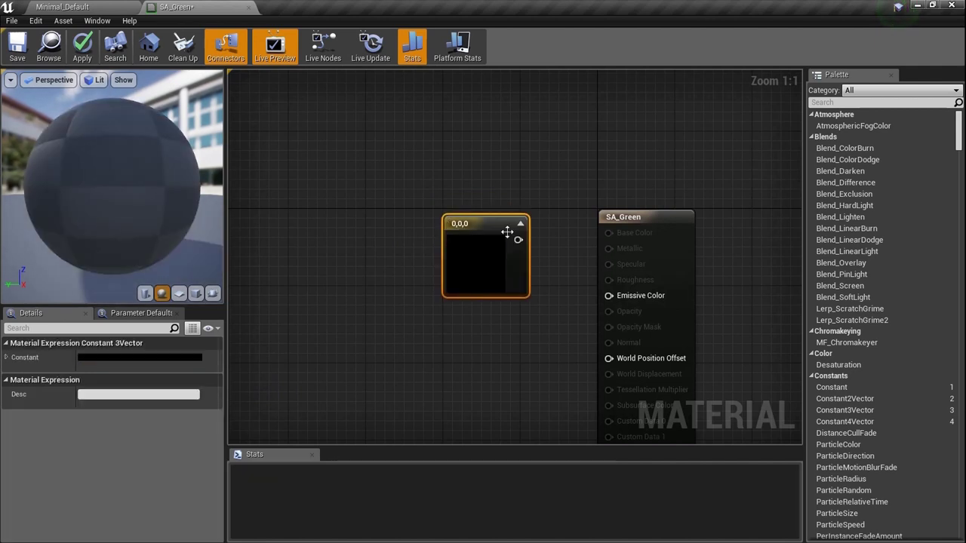
{"action": "left_click_drag", "start_coordinate": [517, 240], "coordinate": [621, 300]}
{"action": "double_click", "coordinate": [497, 278]}
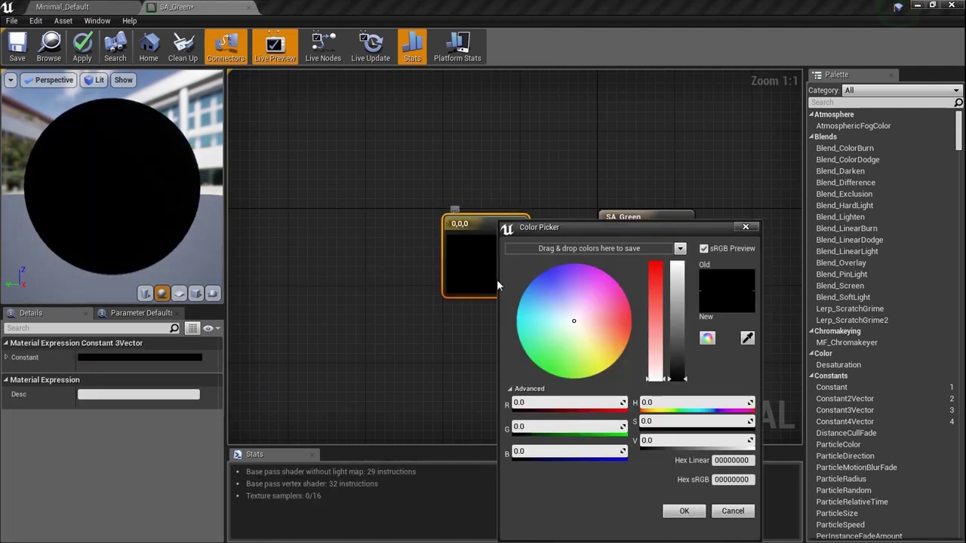
{"action": "left_click_drag", "start_coordinate": [591, 338], "coordinate": [533, 413]}
{"action": "left_click_drag", "start_coordinate": [678, 359], "coordinate": [678, 264]}
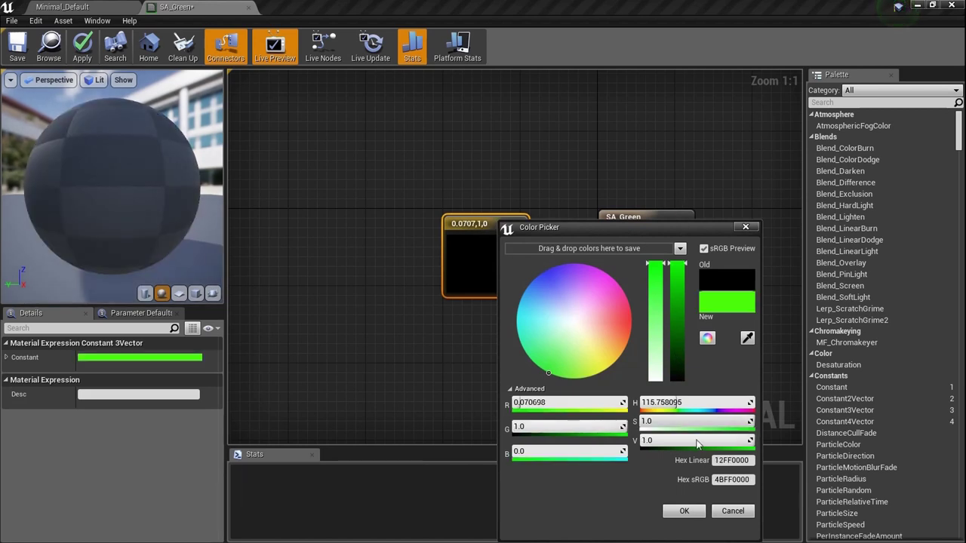
{"action": "left_click", "coordinate": [684, 511]}
{"action": "left_click", "coordinate": [12, 51]}
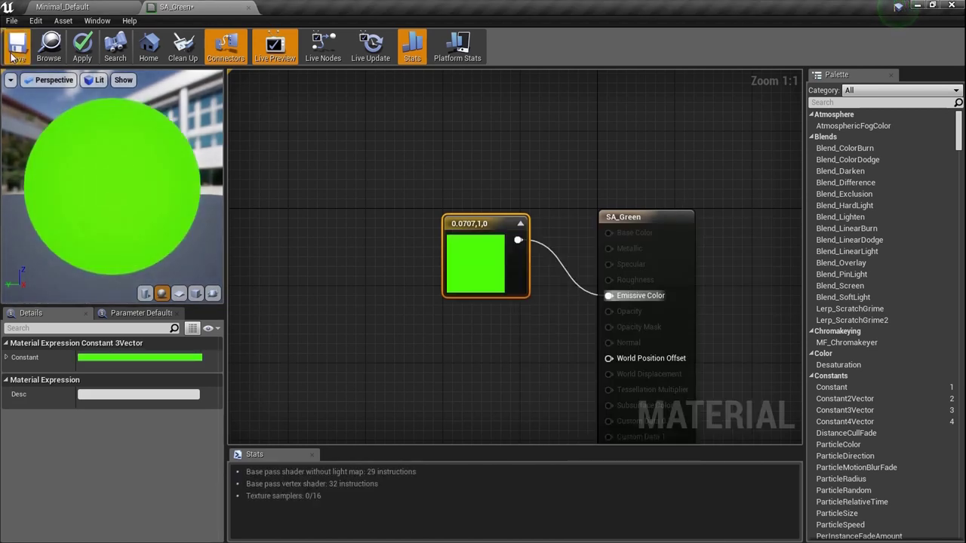
{"action": "left_click", "coordinate": [244, 8]}
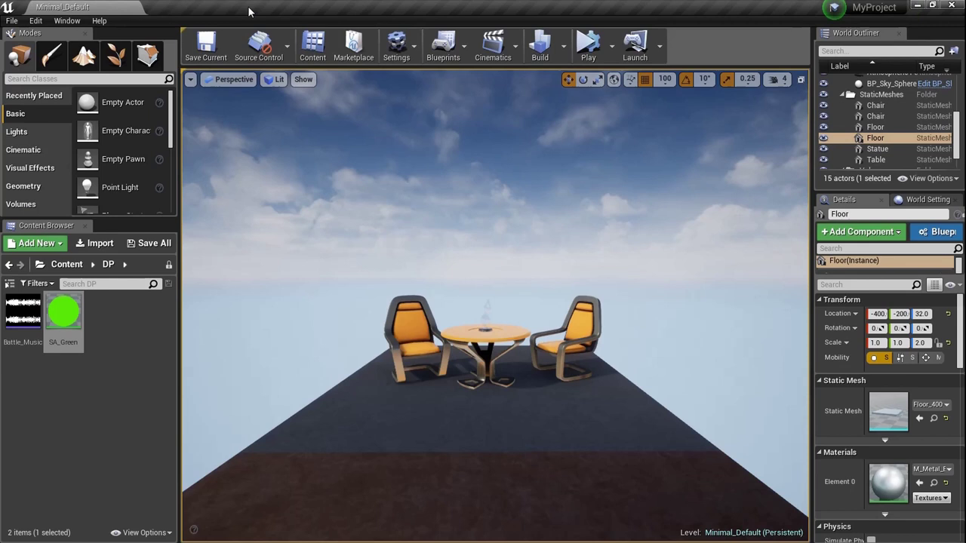
Duplicate the SA_Green material and name the copy SA_Green_Dark
{"action": "right_click", "coordinate": [65, 325]}
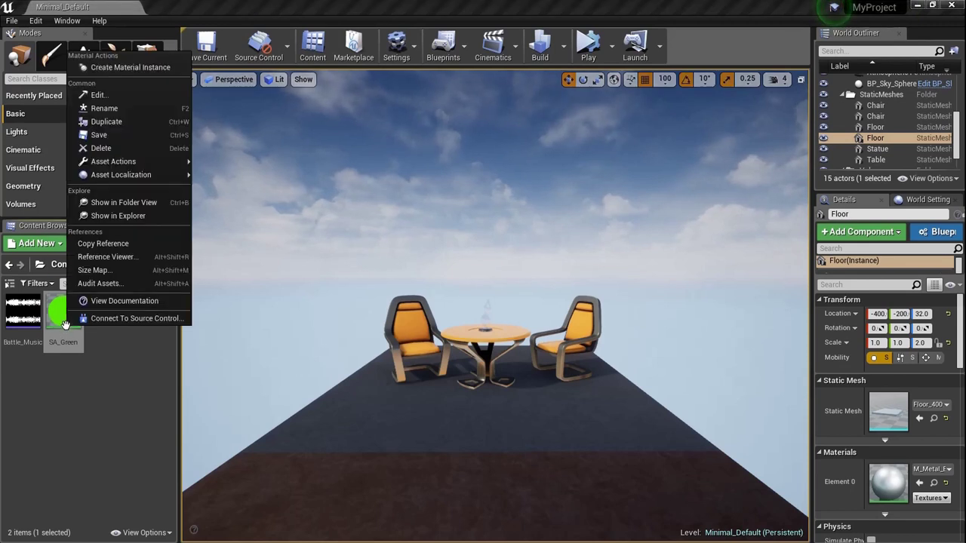
{"action": "left_click", "coordinate": [169, 124]}
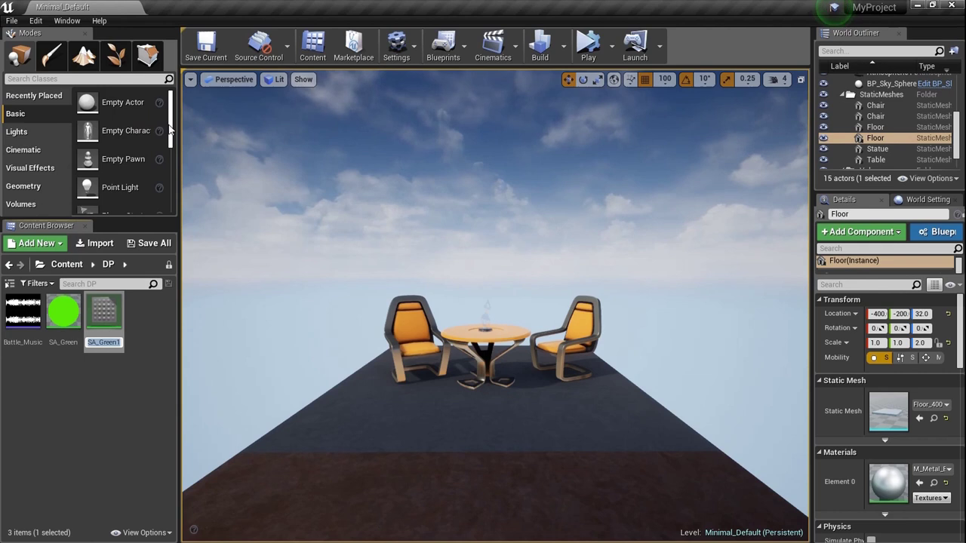
{"action": "key", "text": "Return"}
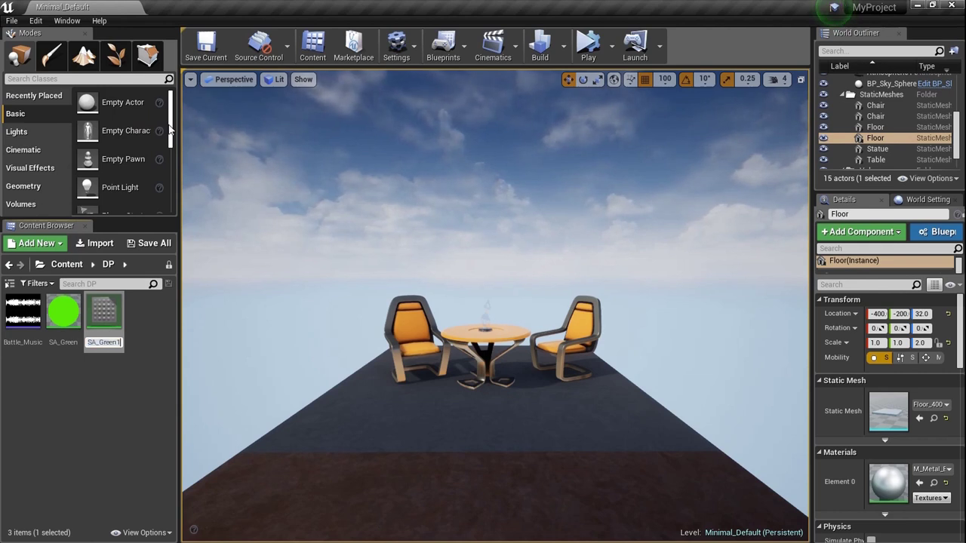
{"action": "key", "text": "BackSpace"}
{"action": "type", "text": "_"}
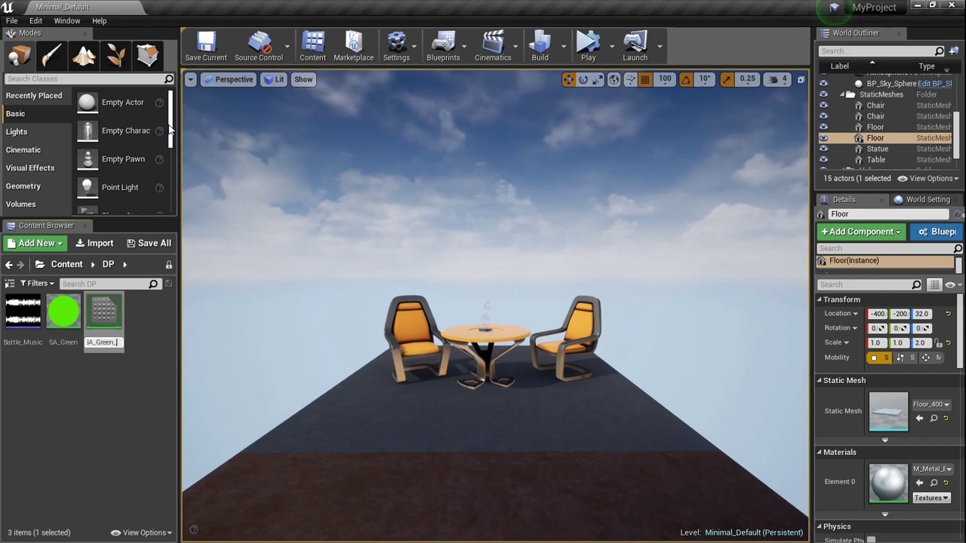
{"action": "type", "text": "Dark"}
{"action": "key", "text": "Return"}
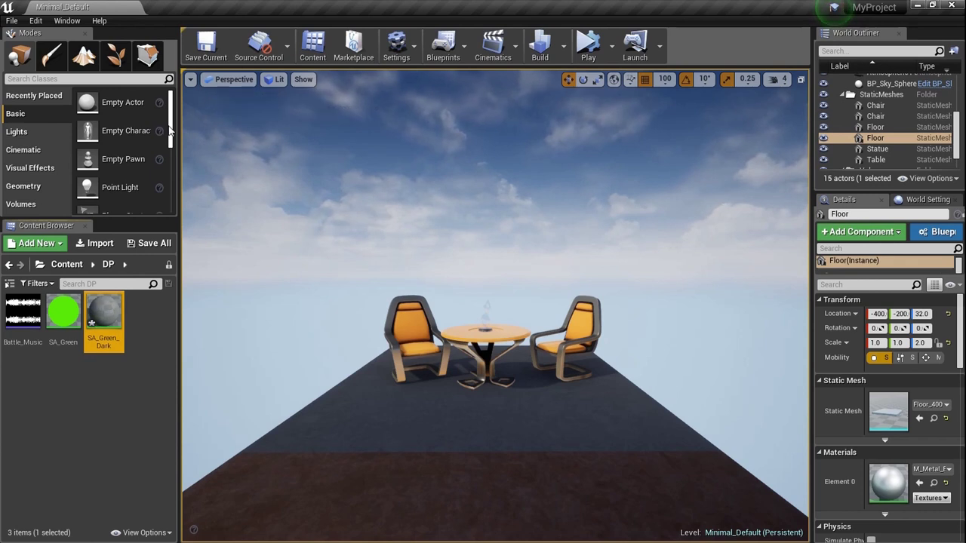
Open SA_Green_Dark and insert a Multiply node between the green colour constant and Emissive Color, with the colour feeding input A
{"action": "double_click", "coordinate": [105, 315]}
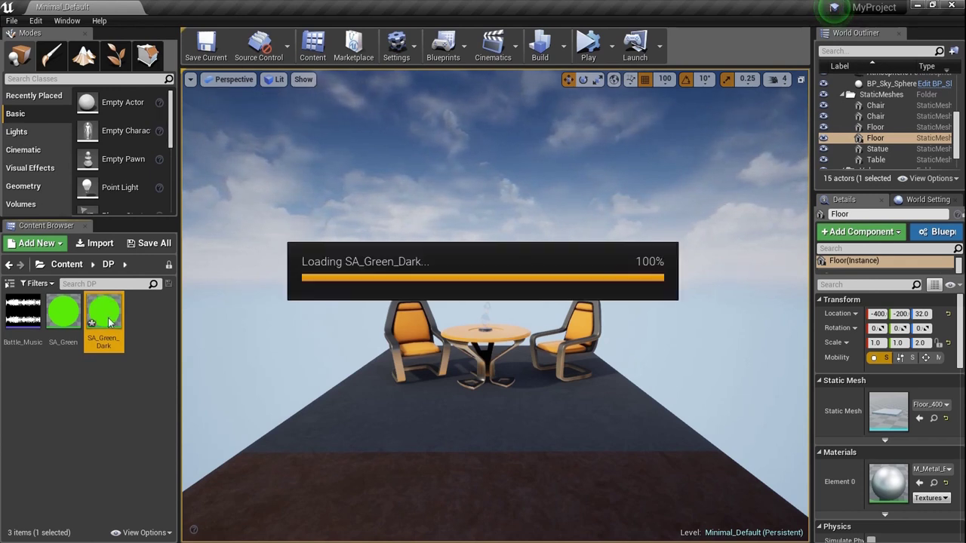
{"action": "right_click_drag", "start_coordinate": [406, 266], "coordinate": [638, 342]}
{"action": "left_click_drag", "start_coordinate": [582, 255], "coordinate": [369, 242]}
{"action": "left_click", "coordinate": [495, 262]}
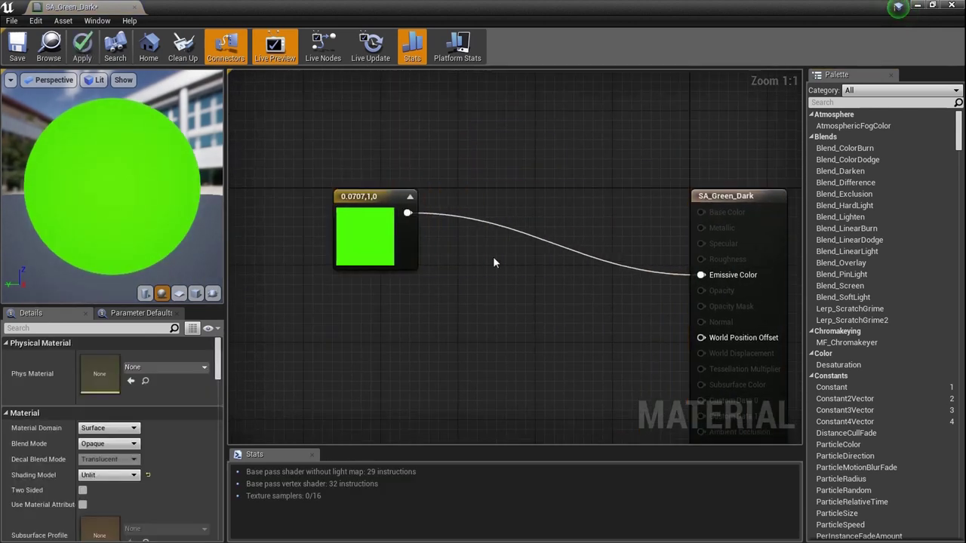
{"action": "key", "text": "m"}
{"action": "left_click", "coordinate": [494, 258]}
{"action": "left_click_drag", "start_coordinate": [408, 213], "coordinate": [701, 275]}
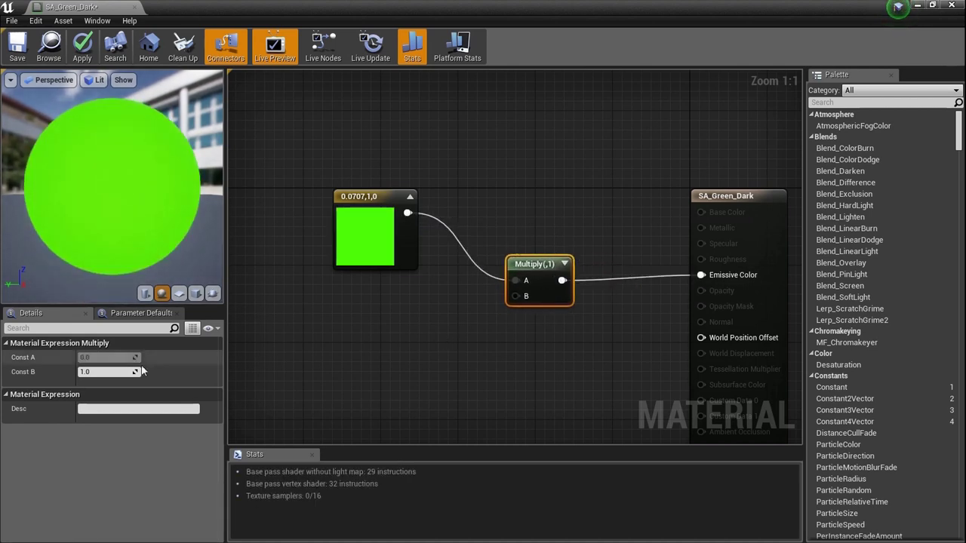
Set the Multiply node's Const B to 0.02, then save and close the SA_Green_Dark material
{"action": "left_click", "coordinate": [111, 373]}
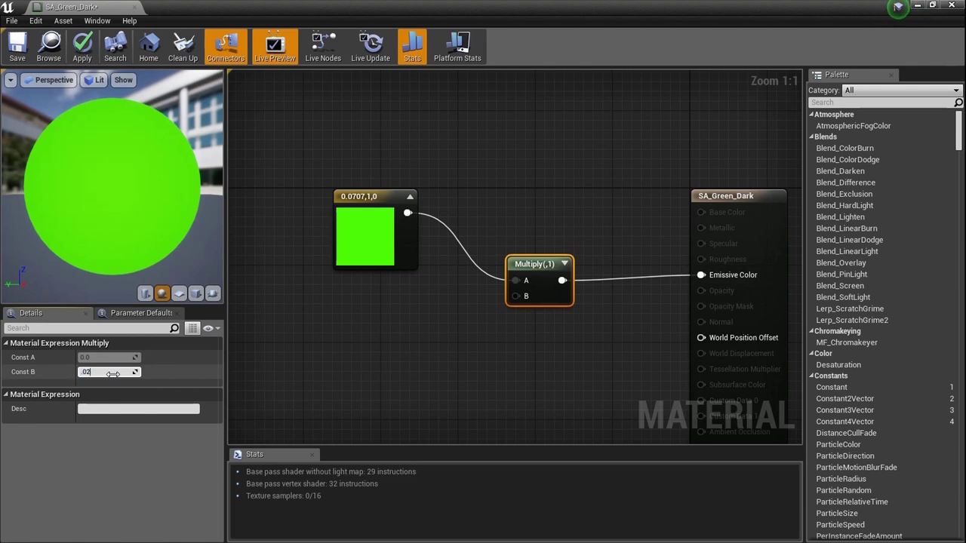
{"action": "key", "text": "Return"}
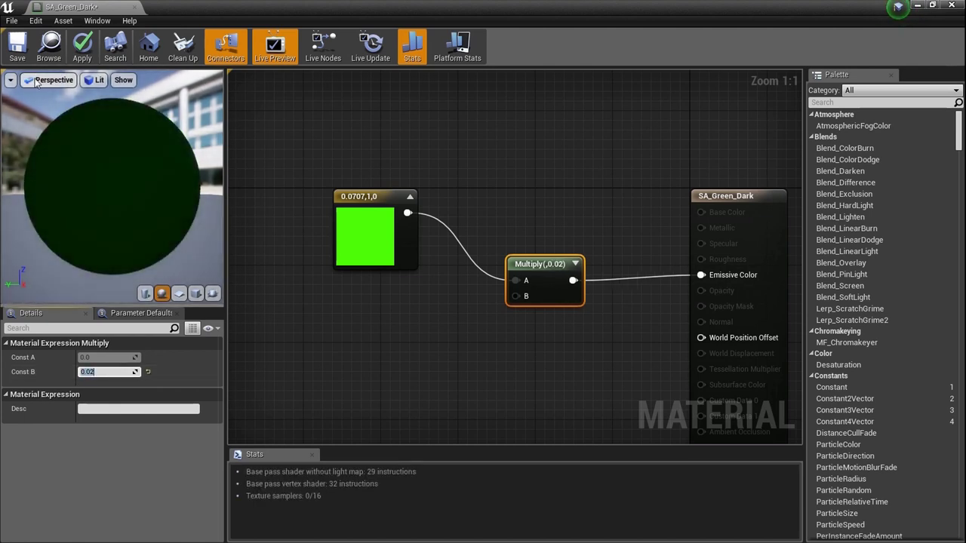
{"action": "left_click", "coordinate": [24, 50]}
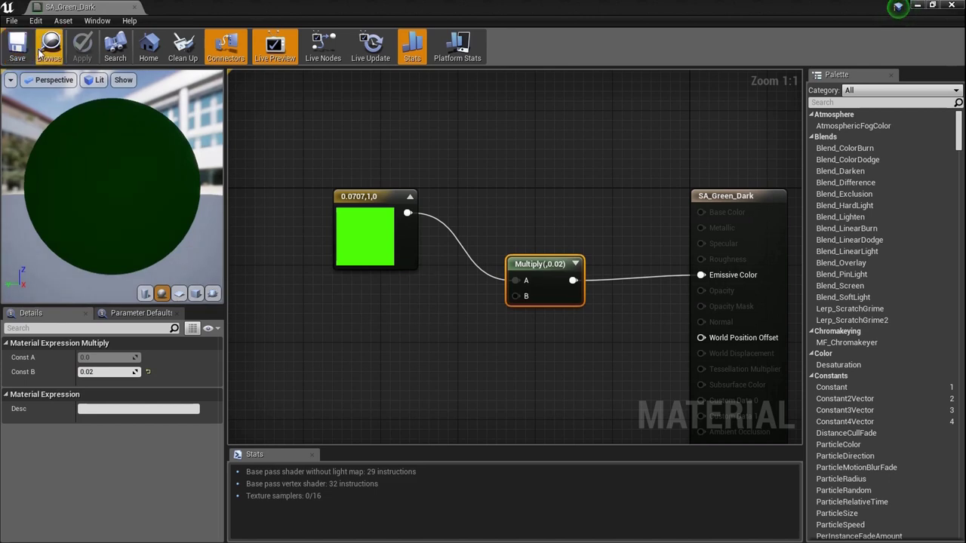
{"action": "left_click", "coordinate": [134, 7]}
{"action": "left_click", "coordinate": [148, 375]}
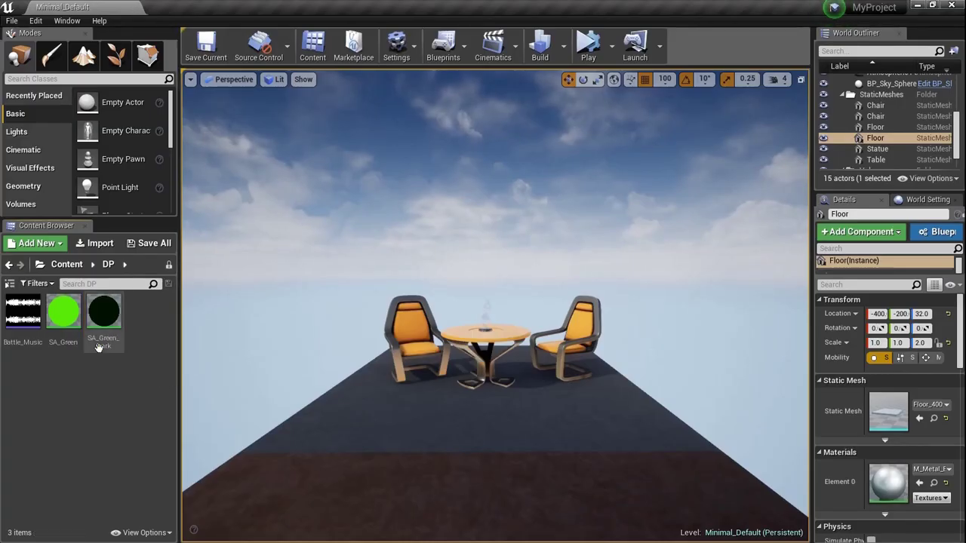
Duplicate the SA_Green material and name the copy SA_Yellow
{"action": "left_click", "coordinate": [61, 317]}
{"action": "right_click", "coordinate": [61, 317]}
{"action": "mouse_move", "coordinate": [134, 156]}
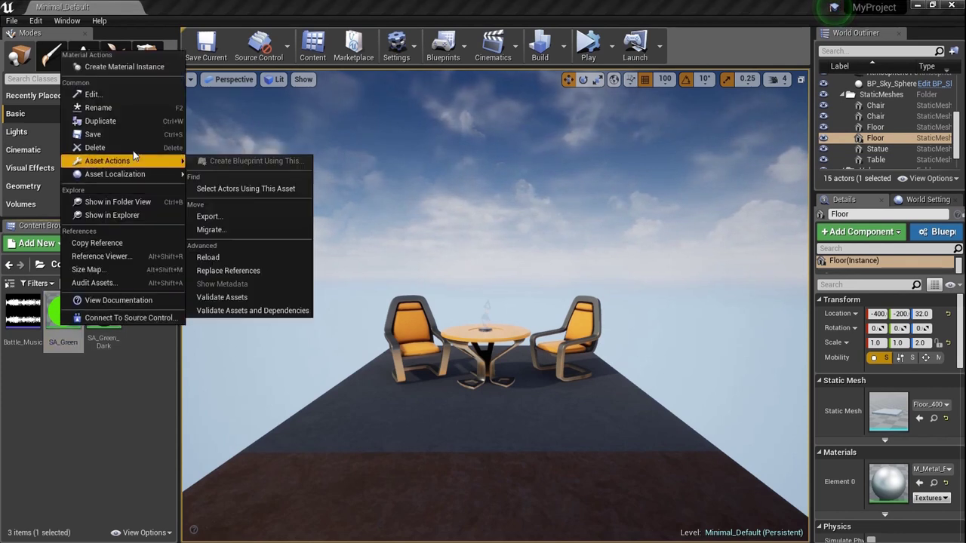
{"action": "left_click", "coordinate": [148, 121]}
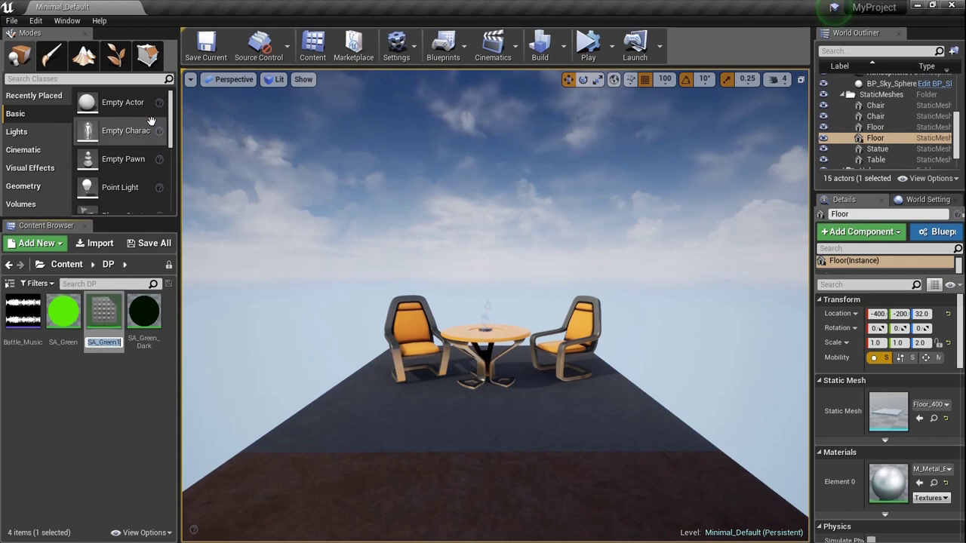
{"action": "key", "text": "End"}
{"action": "key", "text": "BackSpace"}
{"action": "key", "text": "BackSpace"}
{"action": "key", "text": "BackSpace"}
{"action": "key", "text": "BackSpace"}
{"action": "key", "text": "BackSpace"}
{"action": "key", "text": "BackSpace"}
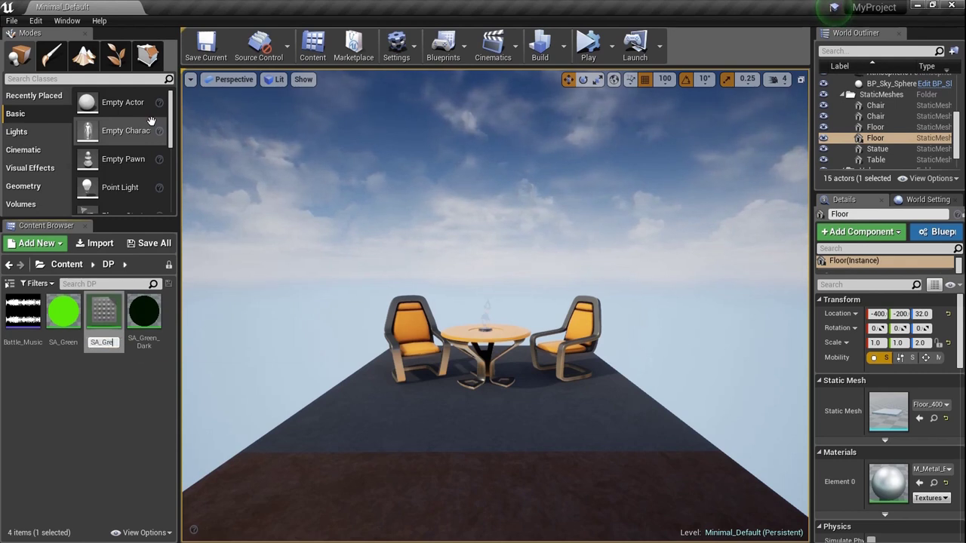
{"action": "type", "text": "Yellow"}
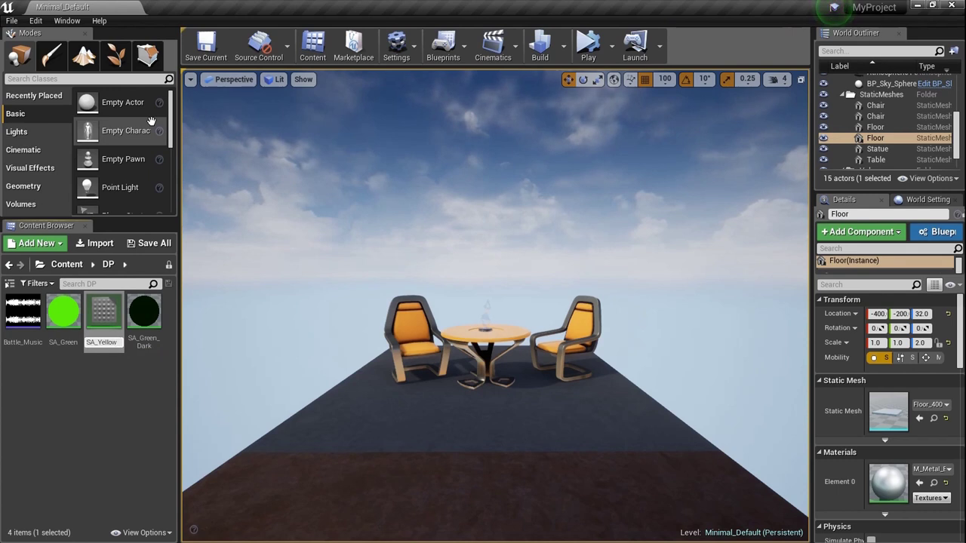
{"action": "key", "text": "Return"}
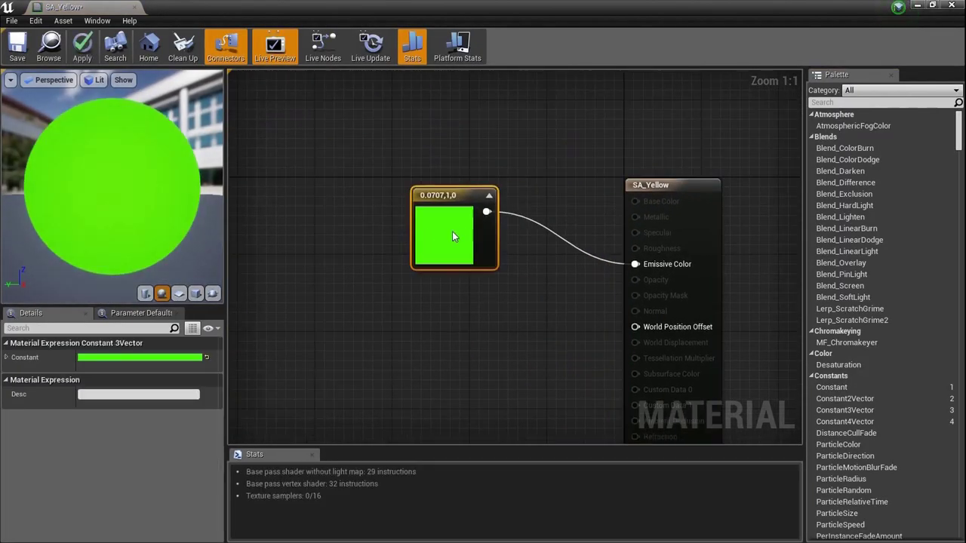
Change SA_Yellow's Constant3Vector to yellow (R 1, G about 0.76, B 0), and save and close the material
{"action": "double_click", "coordinate": [453, 232]}
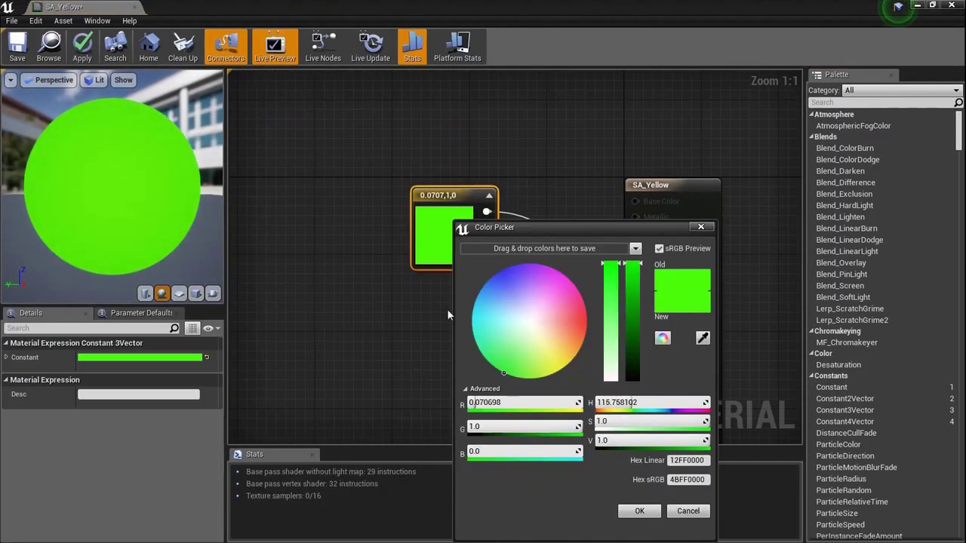
{"action": "left_click_drag", "start_coordinate": [532, 322], "coordinate": [590, 397]}
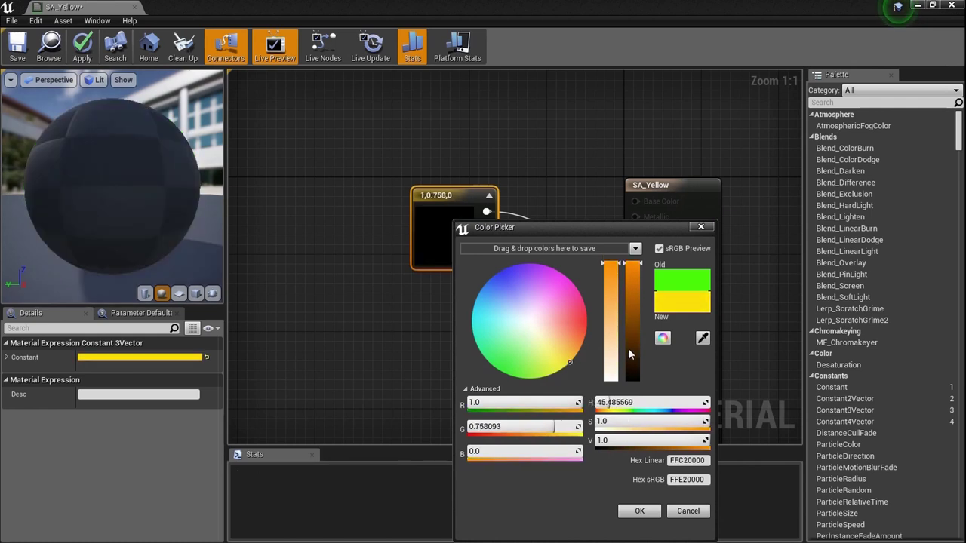
{"action": "left_click", "coordinate": [639, 511]}
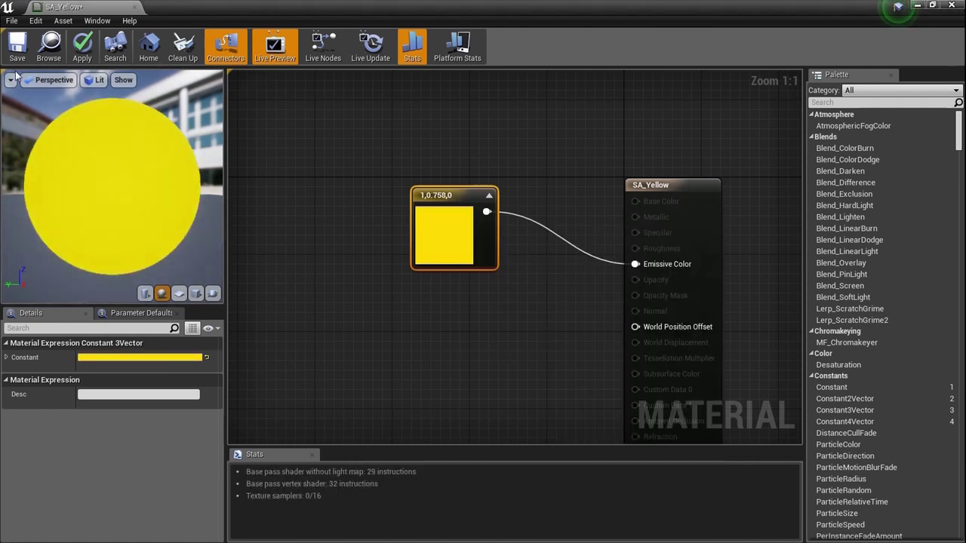
{"action": "left_click", "coordinate": [134, 6]}
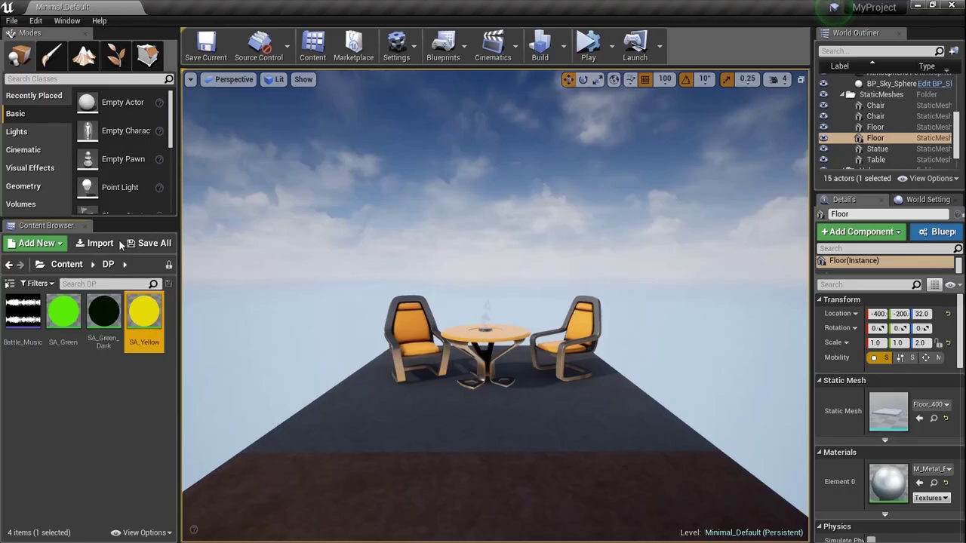
Duplicate the SA_Green material again and name the copy SA_RED
{"action": "right_click", "coordinate": [63, 313]}
{"action": "left_click", "coordinate": [161, 122]}
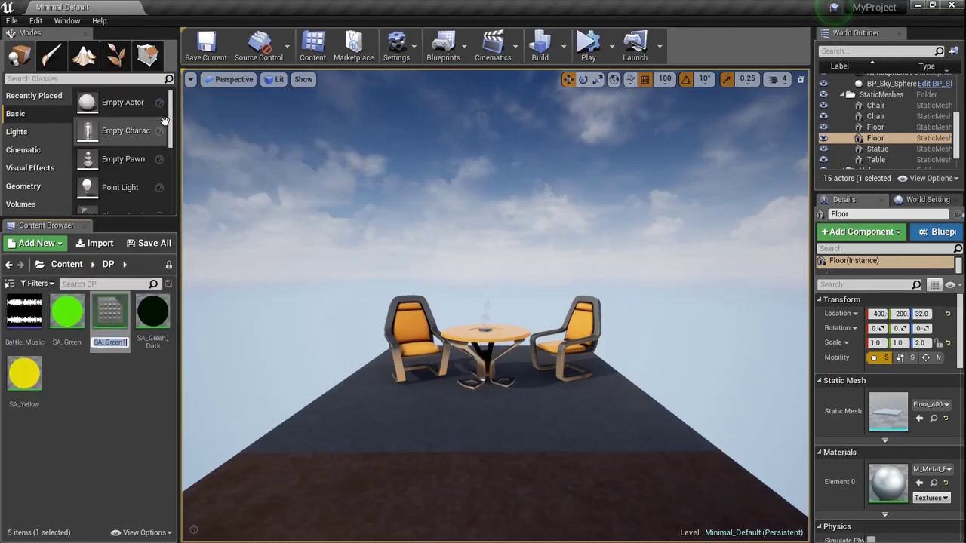
{"action": "type", "text": "SA_RED"}
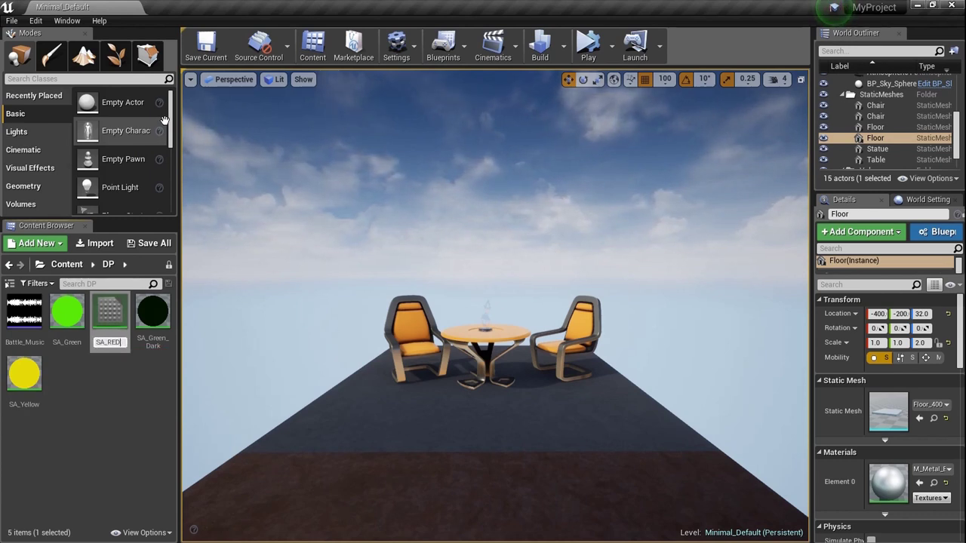
{"action": "key", "text": "Return"}
Open SA_RED, change its Constant3Vector to red (R 1, G 0, B about 0.007), and save and close the material
{"action": "double_click", "coordinate": [152, 317]}
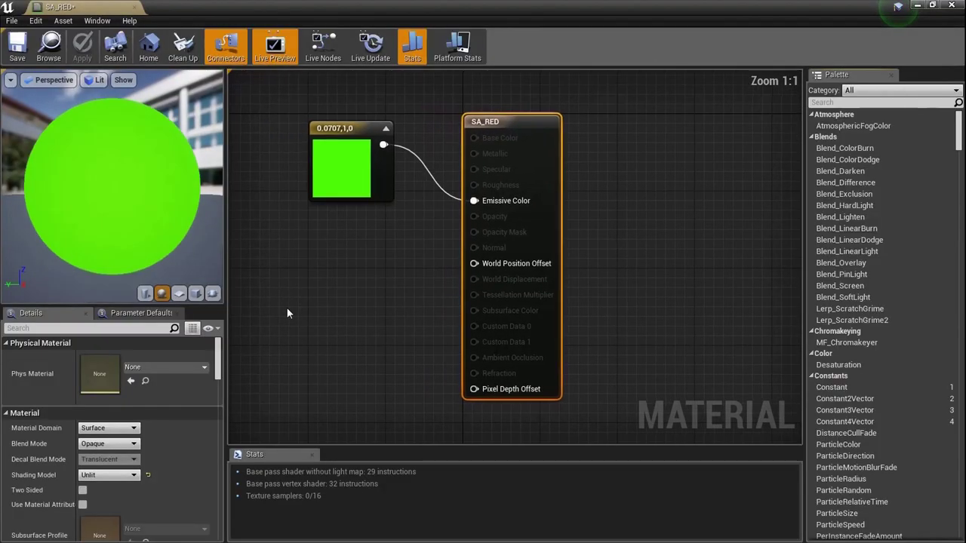
{"action": "double_click", "coordinate": [356, 175]}
{"action": "left_click_drag", "start_coordinate": [466, 277], "coordinate": [562, 282]}
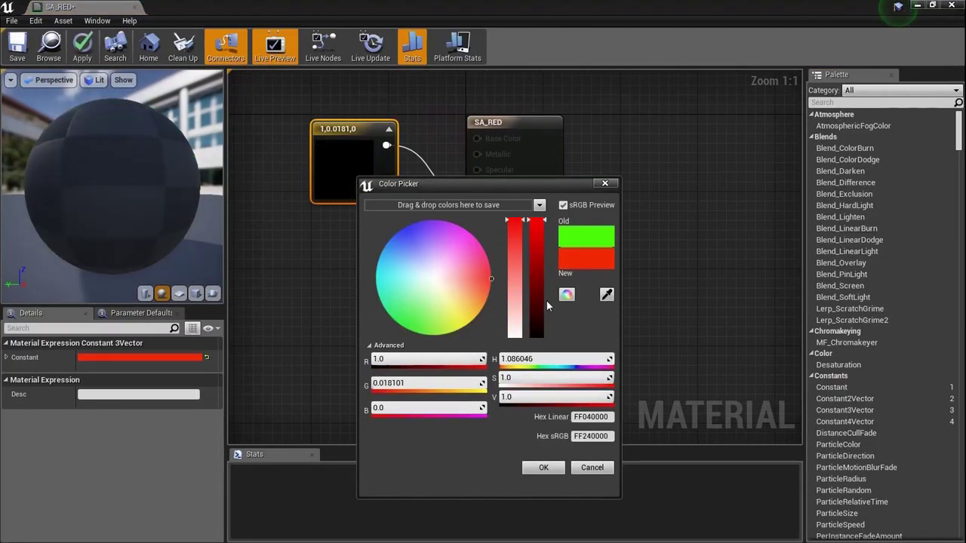
{"action": "left_click_drag", "start_coordinate": [490, 276], "coordinate": [517, 277]}
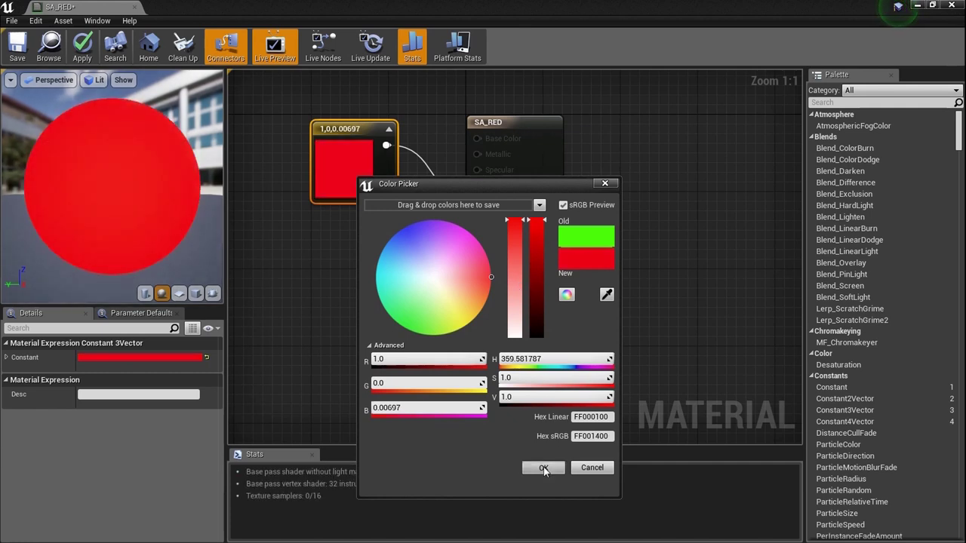
{"action": "left_click", "coordinate": [541, 468]}
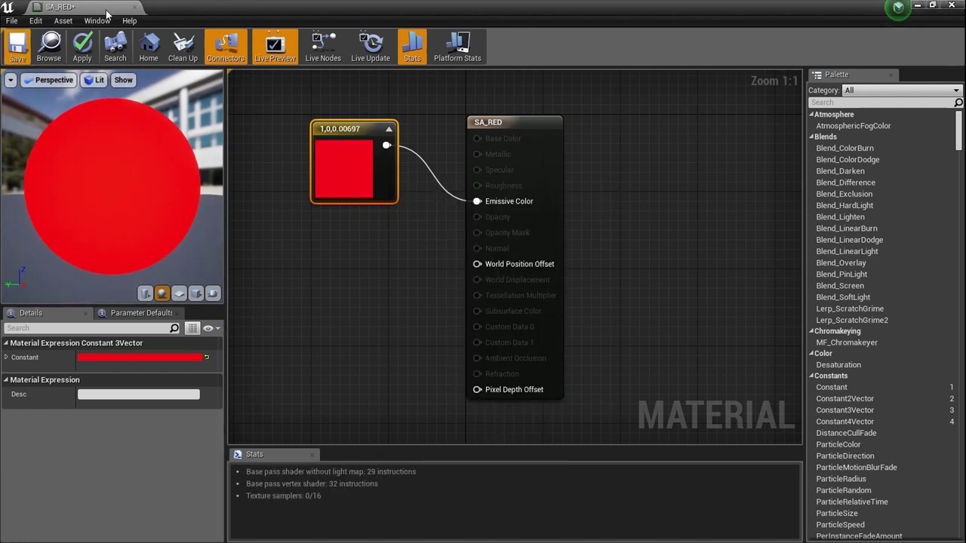
{"action": "key", "text": "ctrl+s"}
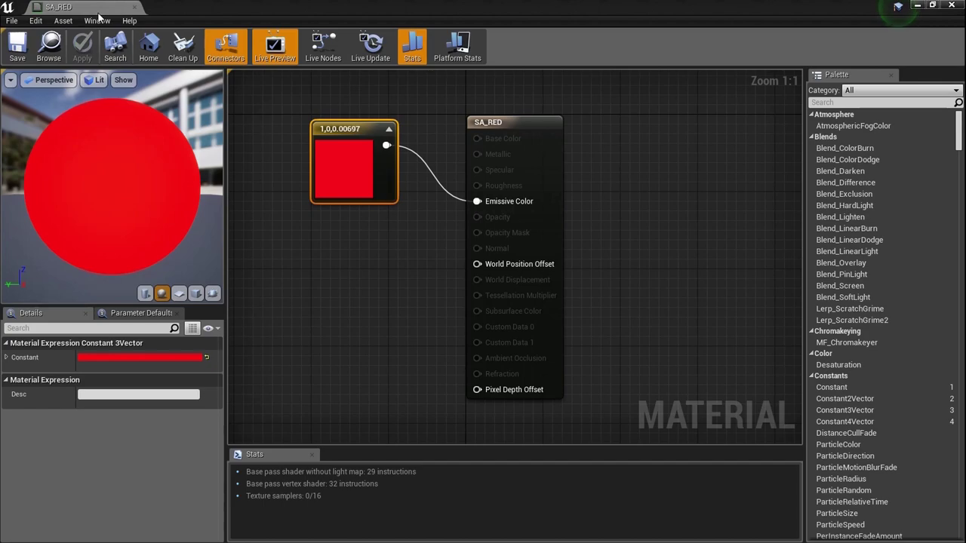
{"action": "left_click", "coordinate": [134, 6]}
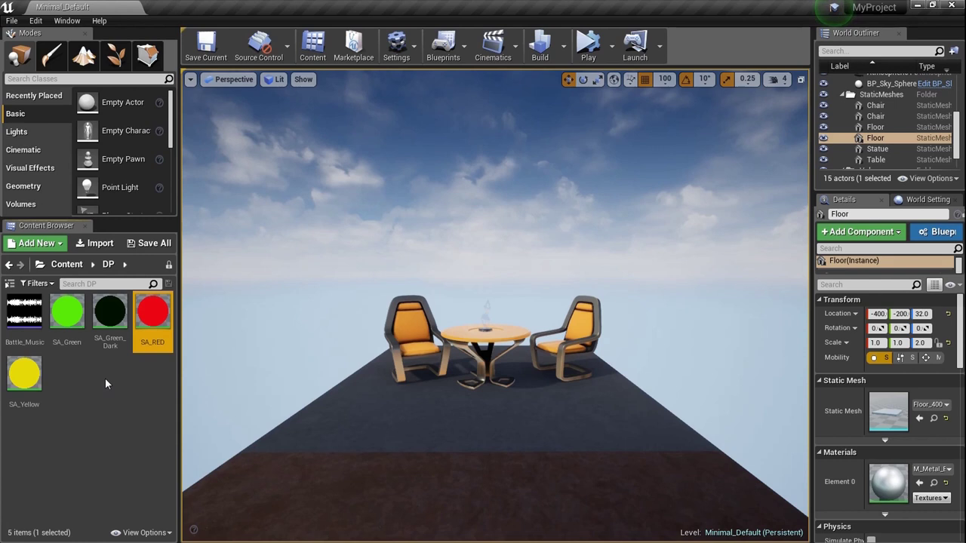
Create a level named SA in the DP folder, and save and open it
{"action": "right_click", "coordinate": [106, 385]}
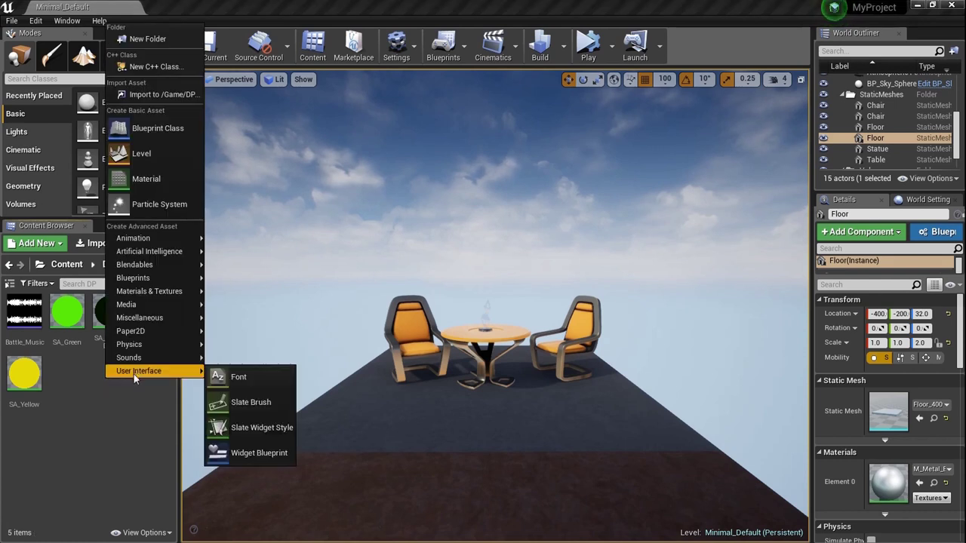
{"action": "left_click", "coordinate": [155, 155]}
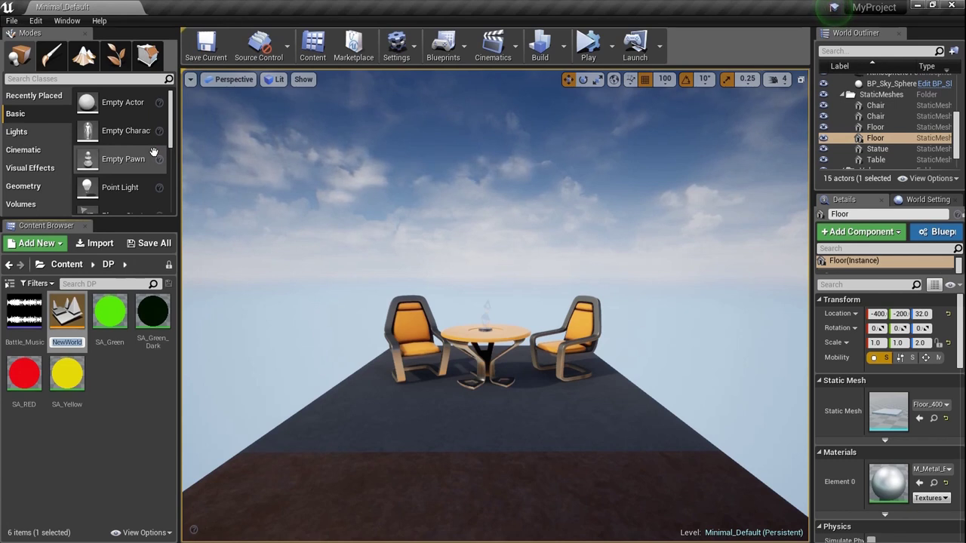
{"action": "type", "text": "SA"}
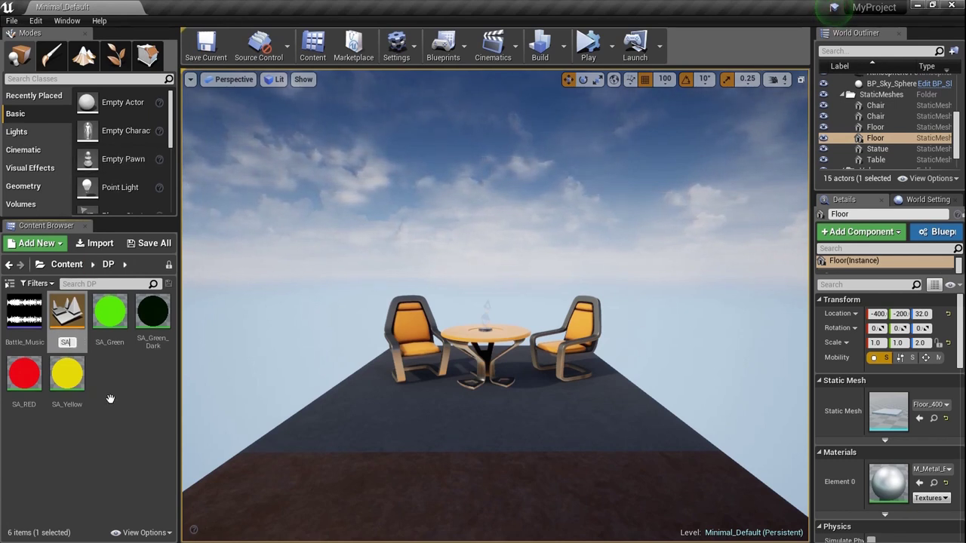
{"action": "key", "text": "Return"}
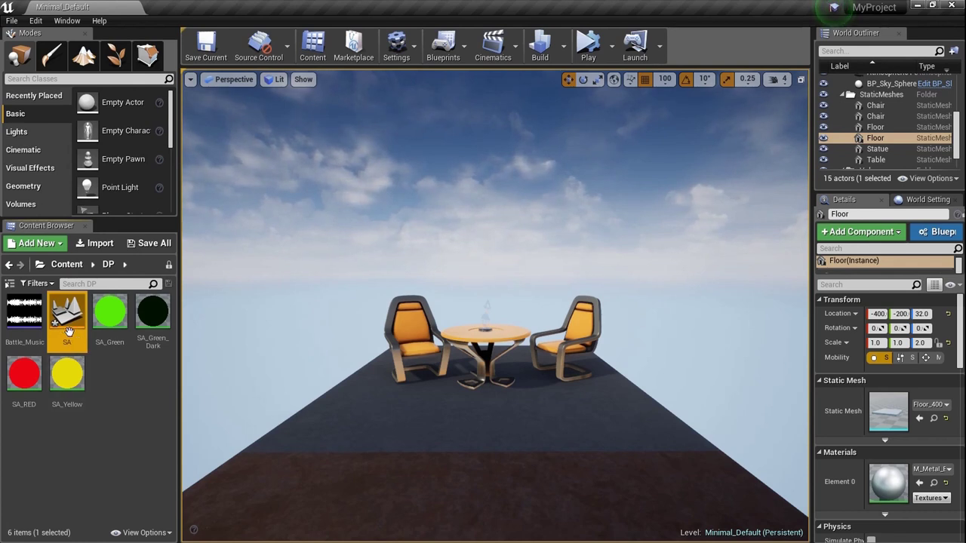
{"action": "double_click", "coordinate": [69, 332]}
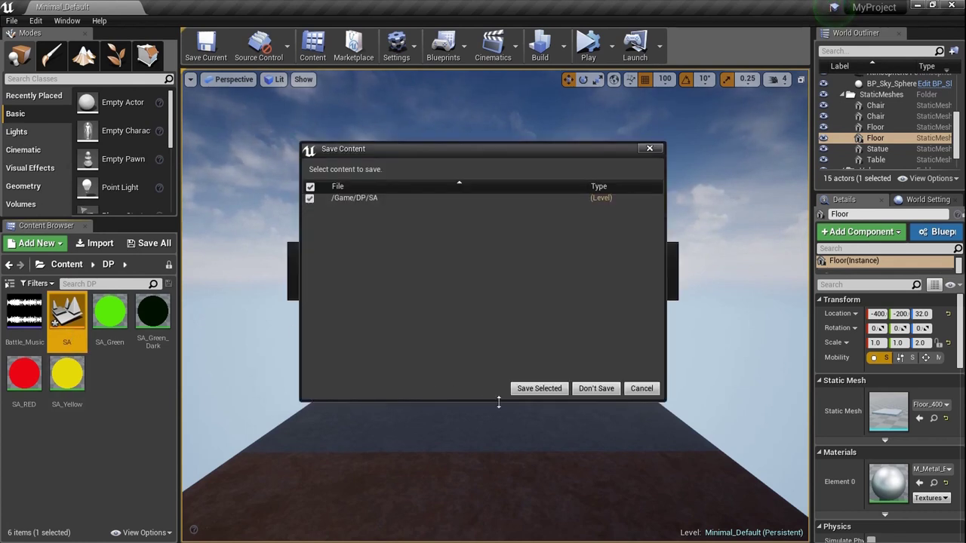
{"action": "left_click", "coordinate": [534, 389]}
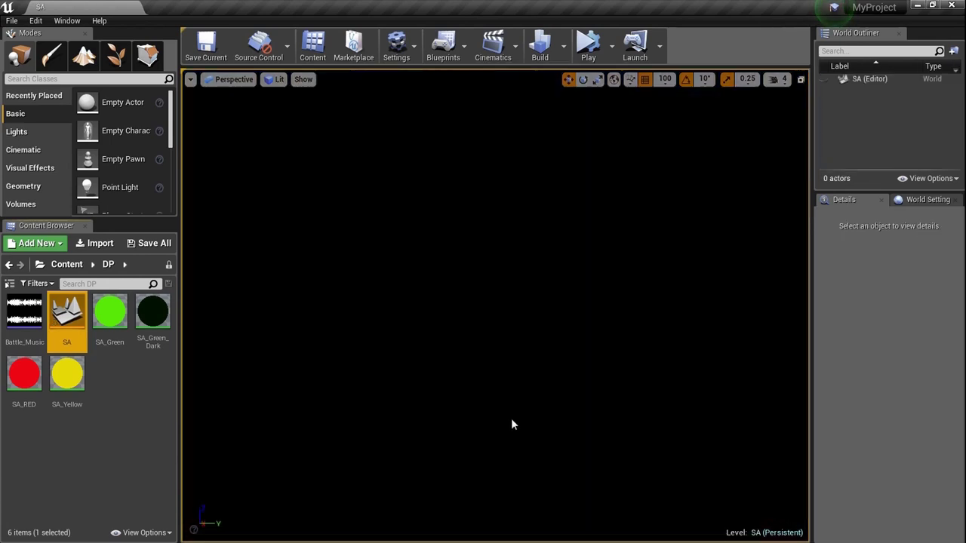
Switch the empty SA level's viewport to game view
{"action": "right_click_drag", "start_coordinate": [511, 391], "coordinate": [545, 385]}
{"action": "key", "text": "g"}
{"action": "key", "text": "g"}
{"action": "key", "text": "g"}
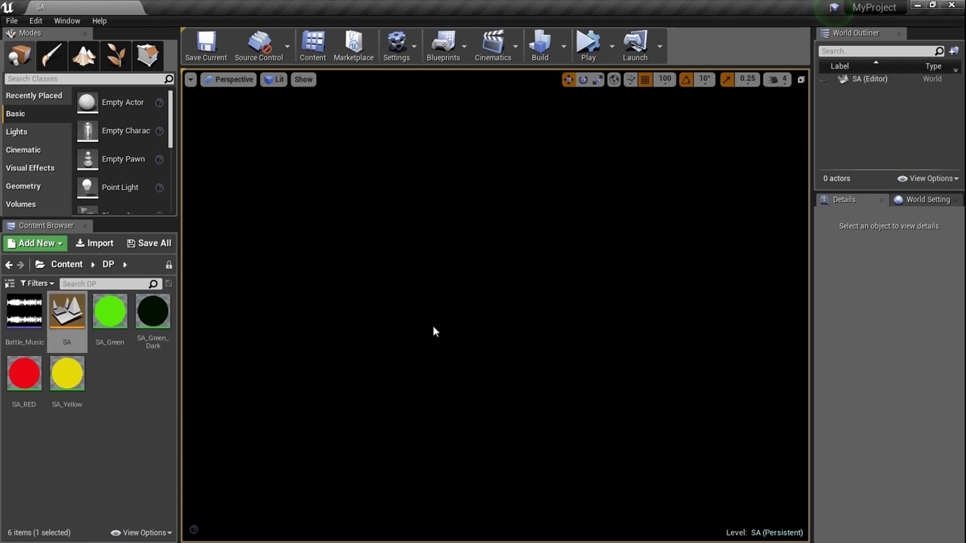
Create a Blueprint Class in the DP folder with Actor as its parent and name it SA_BP
{"action": "left_click", "coordinate": [117, 380]}
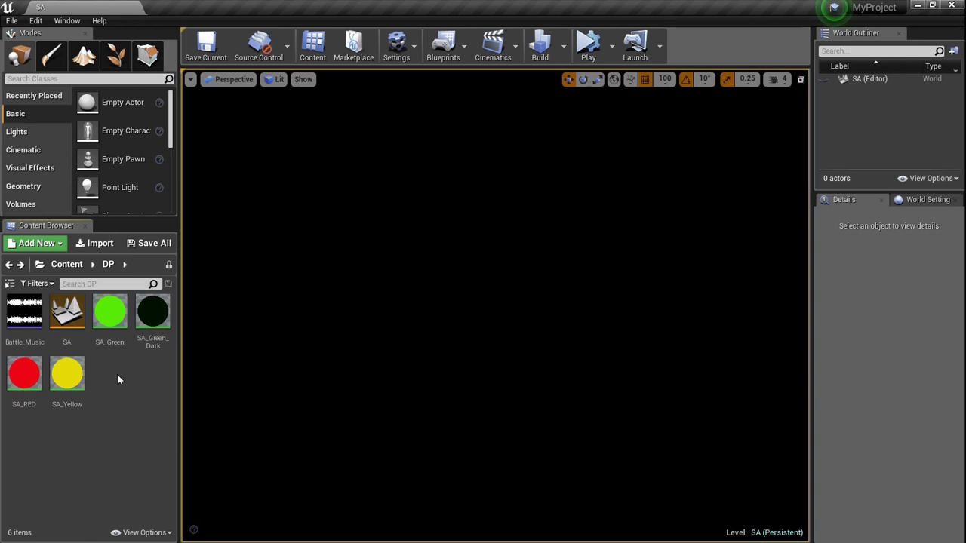
{"action": "right_click", "coordinate": [117, 375]}
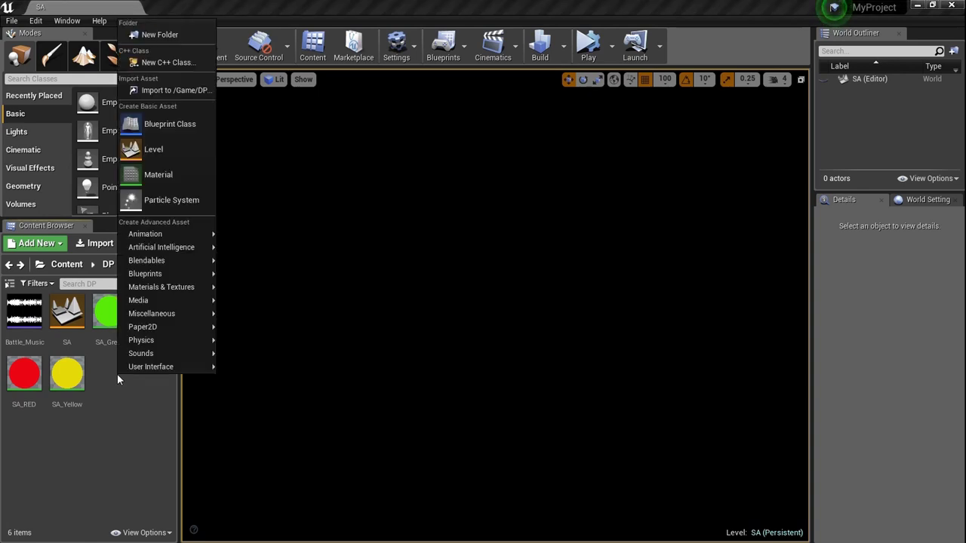
{"action": "left_click", "coordinate": [178, 126]}
{"action": "left_click", "coordinate": [385, 159]}
{"action": "type", "text": "SA"}
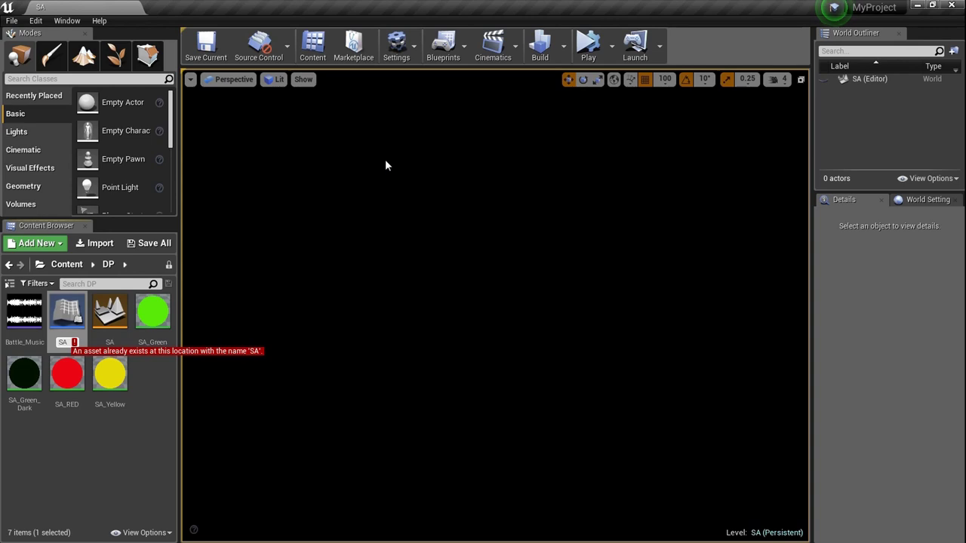
{"action": "type", "text": "_"}
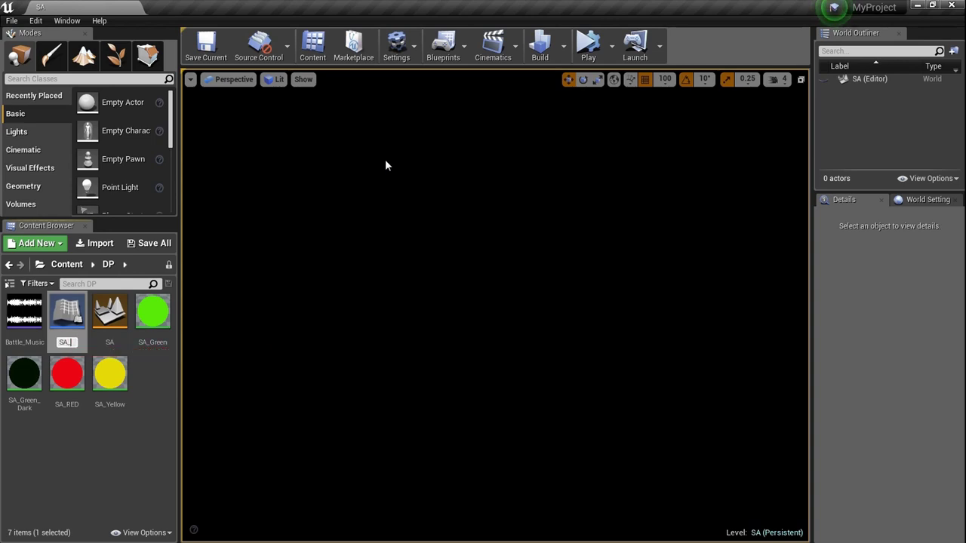
{"action": "type", "text": "BP"}
{"action": "key", "text": "Return"}
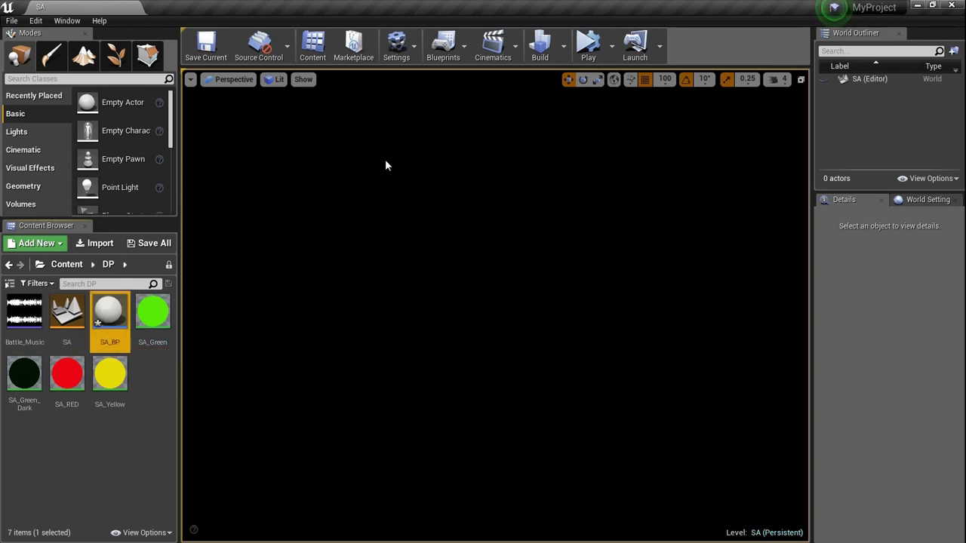
Open the SA_BP blueprint and dock its Construction Script and Event Graph alongside the Viewport, with the Viewport in front
{"action": "double_click", "coordinate": [125, 328]}
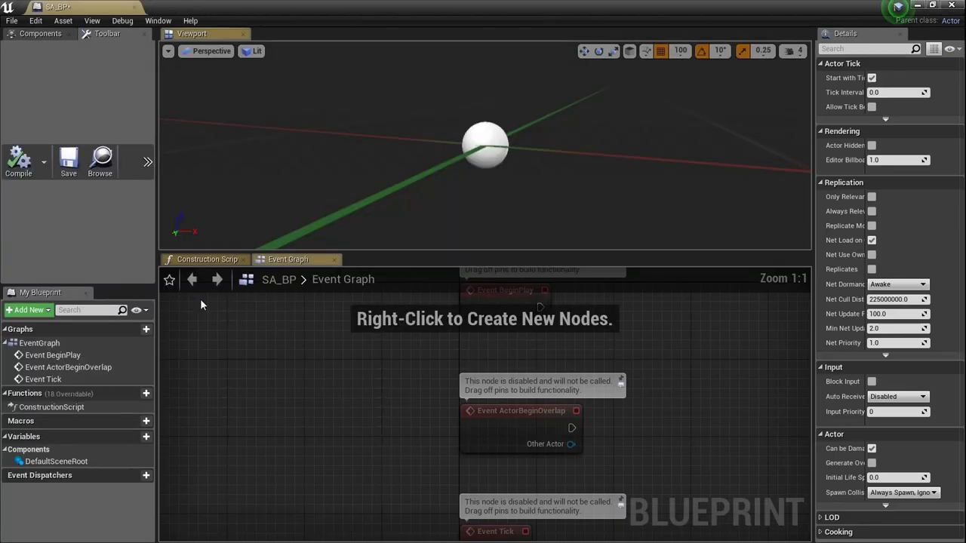
{"action": "left_click", "coordinate": [211, 259]}
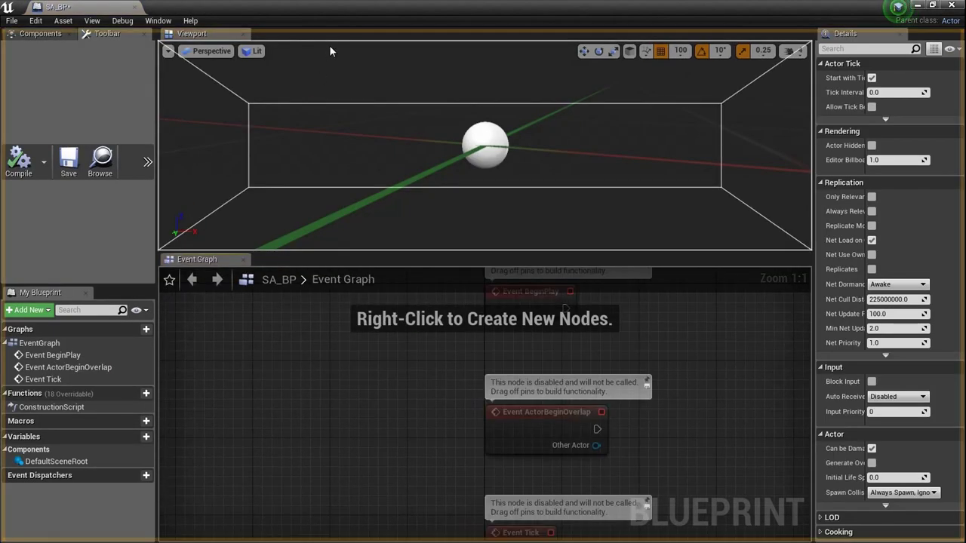
{"action": "left_click_drag", "start_coordinate": [330, 47], "coordinate": [330, 35]}
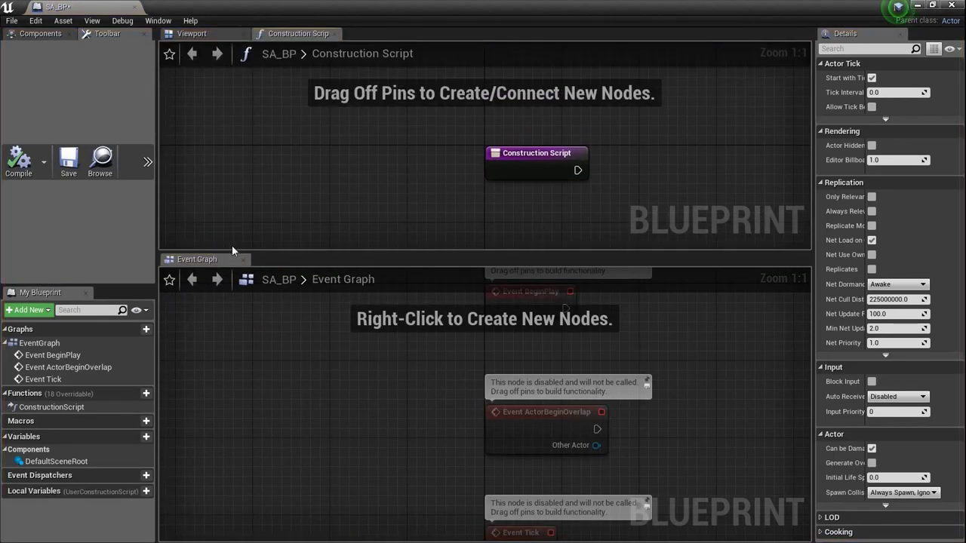
{"action": "left_click_drag", "start_coordinate": [227, 261], "coordinate": [395, 33]}
{"action": "left_click", "coordinate": [230, 34]}
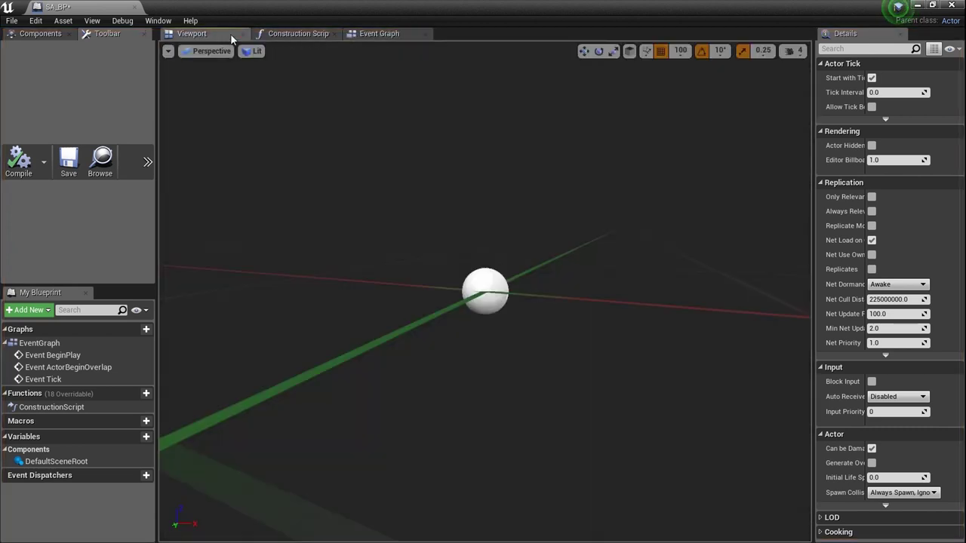
Add a Cube component under SA_BP's DefaultSceneRoot and compile the blueprint
{"action": "middle_click_drag", "start_coordinate": [484, 291], "coordinate": [445, 257]}
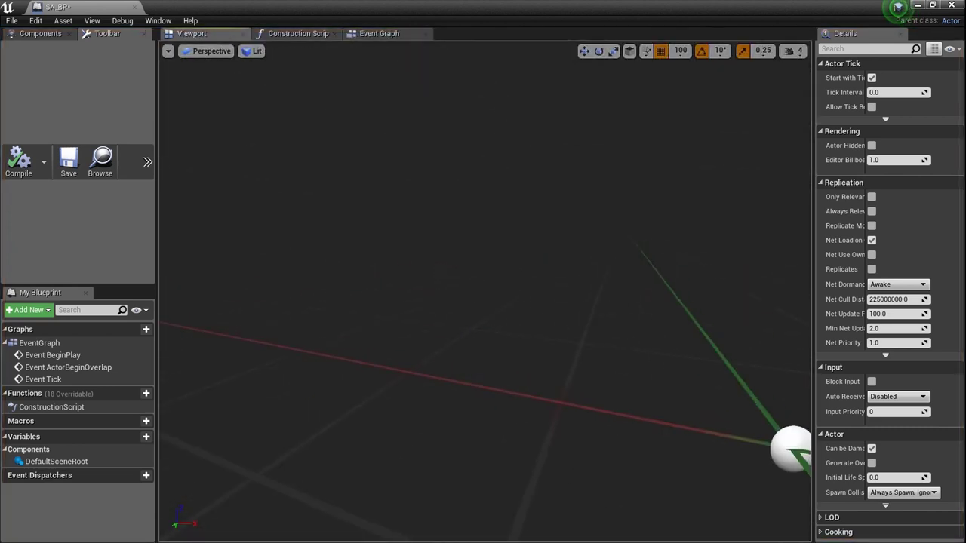
{"action": "right_click_drag", "start_coordinate": [445, 257], "coordinate": [481, 286]}
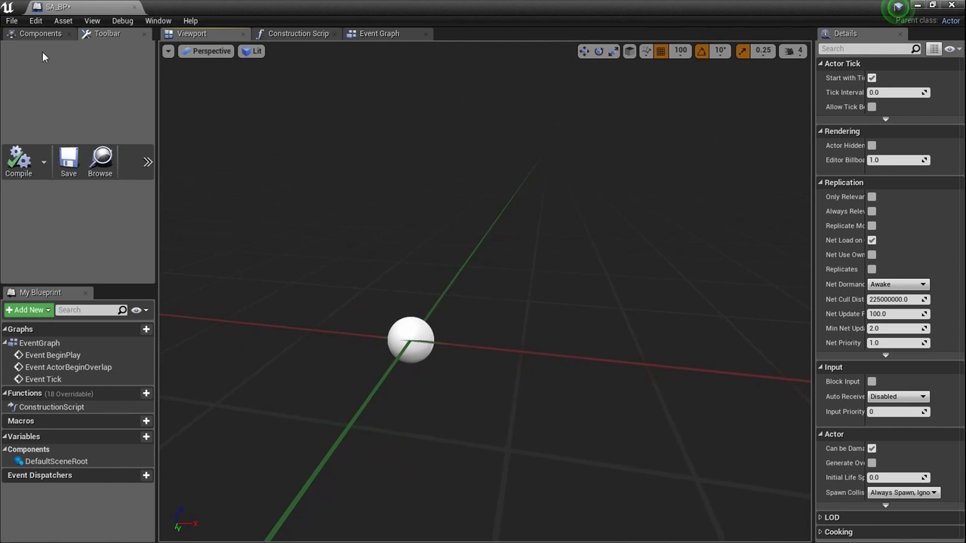
{"action": "left_click", "coordinate": [35, 33]}
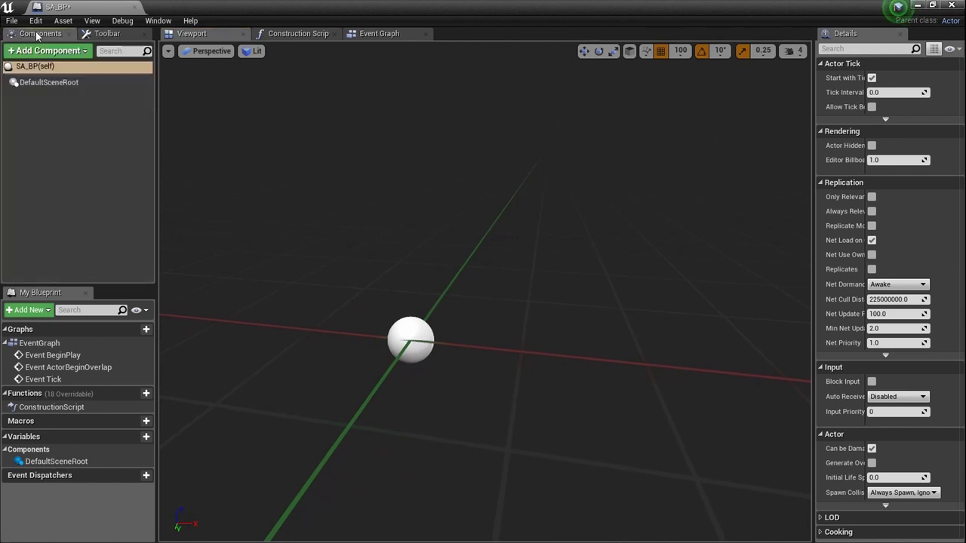
{"action": "left_click", "coordinate": [75, 53]}
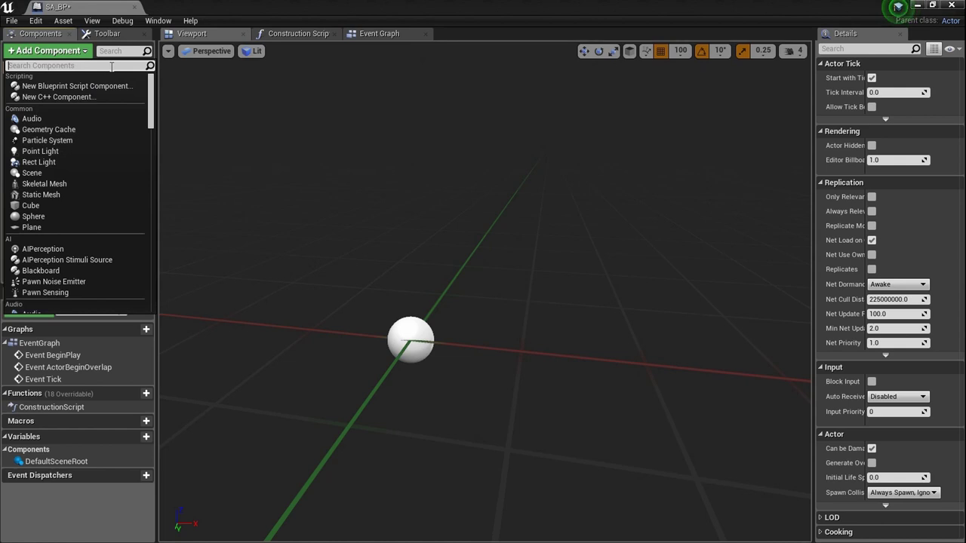
{"action": "type", "text": "cu"}
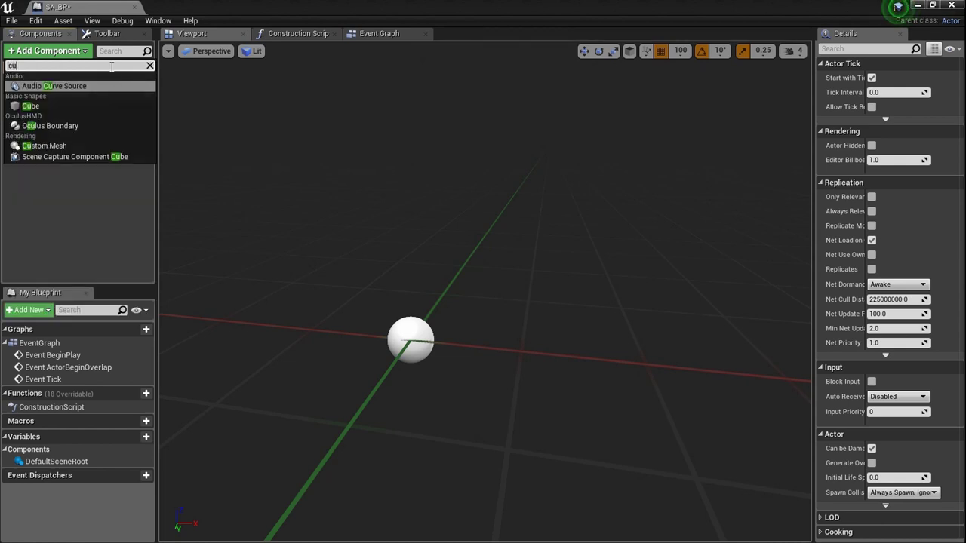
{"action": "left_click", "coordinate": [108, 110]}
{"action": "left_click", "coordinate": [576, 318]}
{"action": "right_click_drag", "start_coordinate": [576, 318], "coordinate": [621, 328]}
{"action": "left_click_drag", "start_coordinate": [559, 302], "coordinate": [550, 305]}
{"action": "scroll", "coordinate": [880, 359], "scroll_direction": "down", "scroll_amount": 1}
{"action": "scroll", "coordinate": [881, 359], "scroll_direction": "up", "scroll_amount": 1}
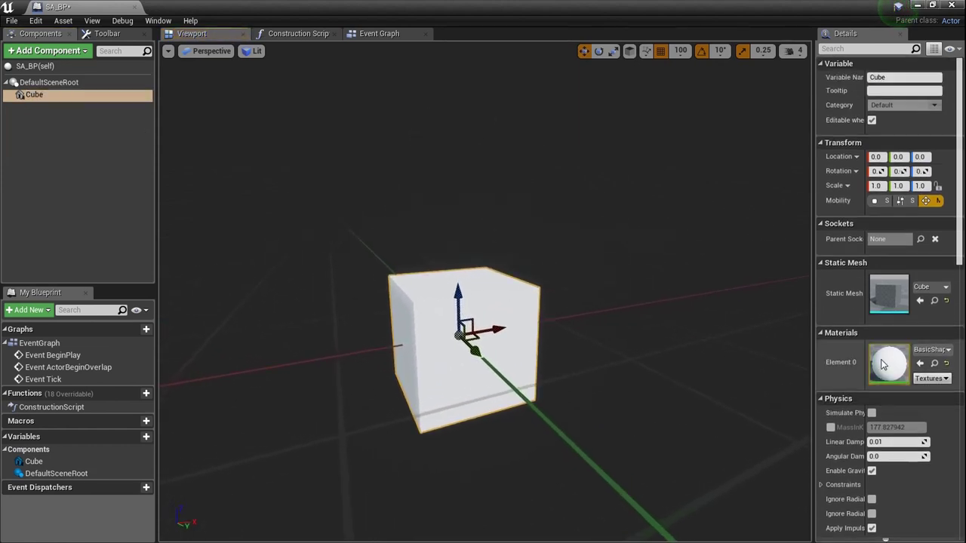
{"action": "left_click", "coordinate": [107, 33]}
{"action": "left_click", "coordinate": [19, 162]}
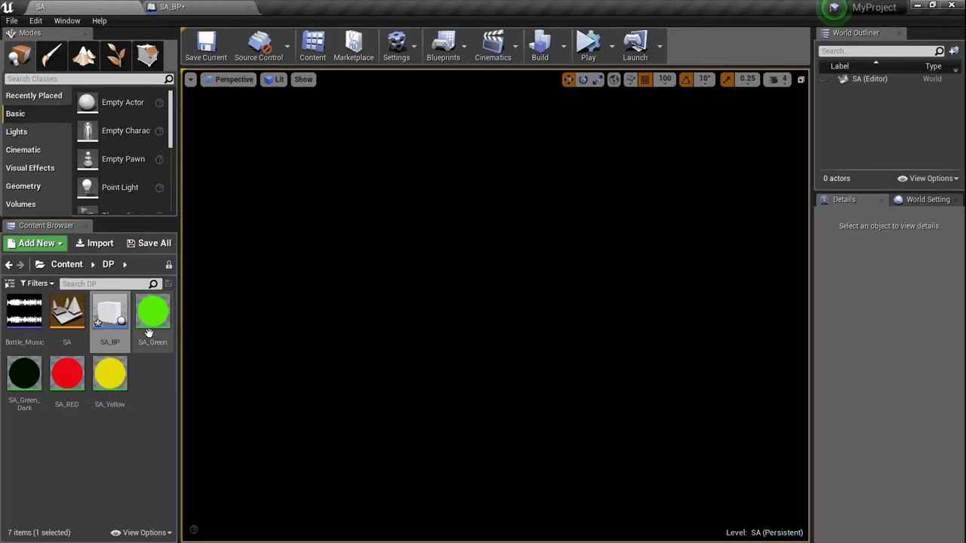
Assign the SA_Green material to the Cube component's Element 0 and compile SA_BP
{"action": "left_click", "coordinate": [148, 332]}
{"action": "left_click", "coordinate": [208, 6]}
{"action": "left_click_drag", "start_coordinate": [962, 407], "coordinate": [499, 358]}
{"action": "left_click", "coordinate": [25, 166]}
{"action": "left_click", "coordinate": [445, 337]}
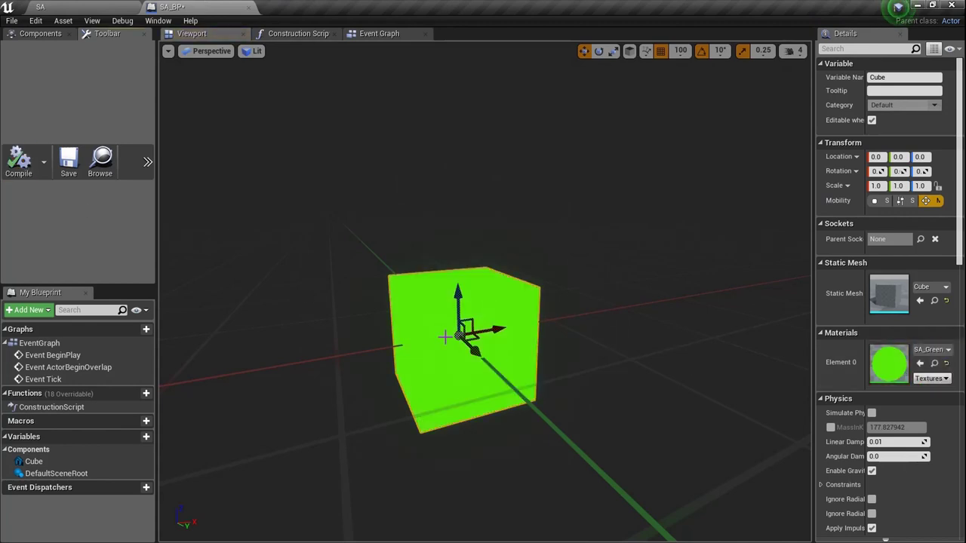
{"action": "right_click_drag", "start_coordinate": [356, 330], "coordinate": [311, 329]}
Place an SA_BP actor in the SA level and move it to X 300, Y -75, Z 0
{"action": "left_click", "coordinate": [104, 5]}
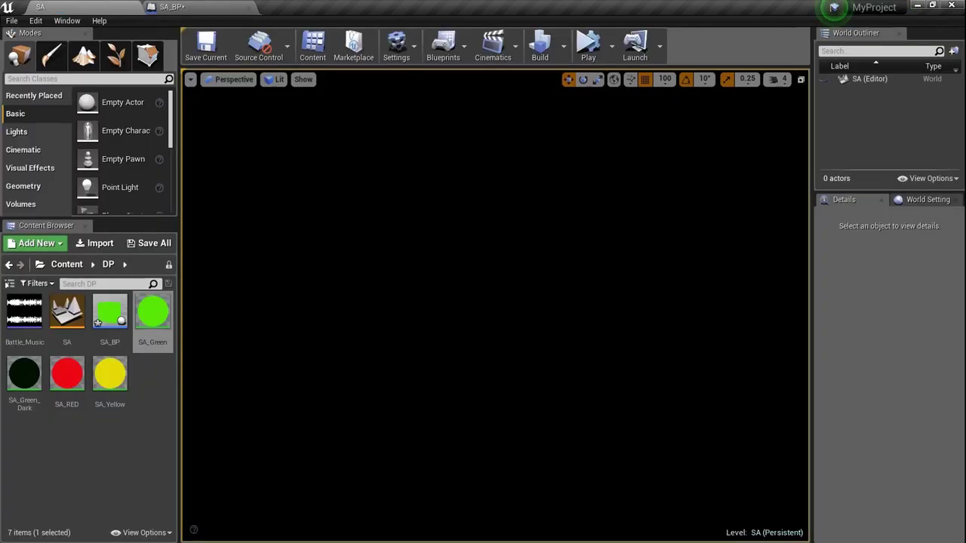
{"action": "right_click_drag", "start_coordinate": [395, 258], "coordinate": [395, 279]}
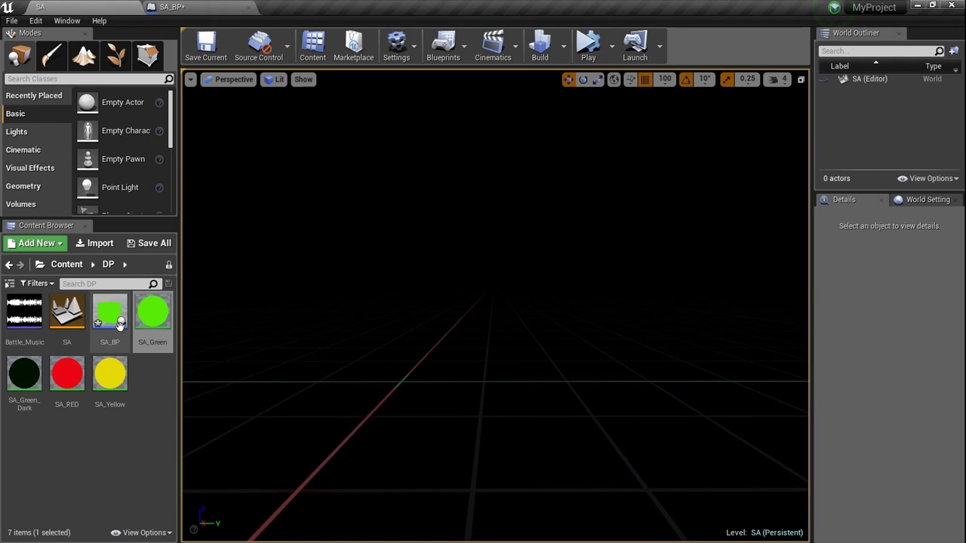
{"action": "left_click_drag", "start_coordinate": [119, 323], "coordinate": [397, 377]}
{"action": "mouse_move", "coordinate": [445, 420]}
{"action": "right_mouse_down"}
{"action": "mouse_move", "coordinate": [445, 429]}
{"action": "mouse_move", "coordinate": [444, 420]}
{"action": "right_mouse_up"}
{"action": "left_click_drag", "start_coordinate": [392, 362], "coordinate": [393, 310]}
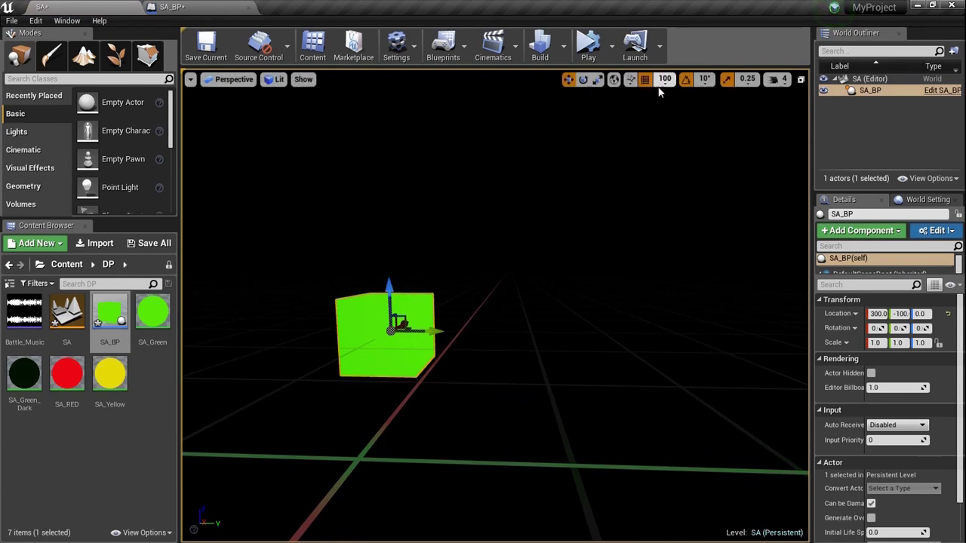
{"action": "mouse_move", "coordinate": [443, 331]}
{"action": "left_mouse_down"}
{"action": "mouse_move", "coordinate": [554, 334]}
{"action": "mouse_move", "coordinate": [451, 332]}
{"action": "left_mouse_up"}
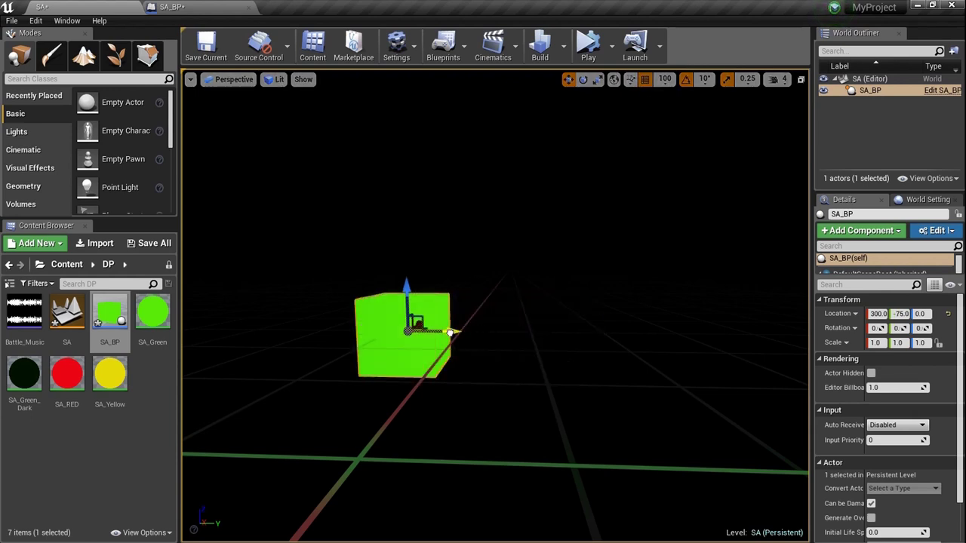
Duplicate the SA_BP cube side by side along the Y axis into a row of five, and enlarge the World Outliner
{"action": "mouse_move", "coordinate": [668, 108]}
{"action": "right_mouse_down"}
{"action": "mouse_move", "coordinate": [684, 113]}
{"action": "mouse_move", "coordinate": [669, 116]}
{"action": "right_mouse_up"}
{"action": "key", "text": "w"}
{"action": "left_click_drag", "start_coordinate": [388, 306], "coordinate": [446, 305], "text": "alt"}
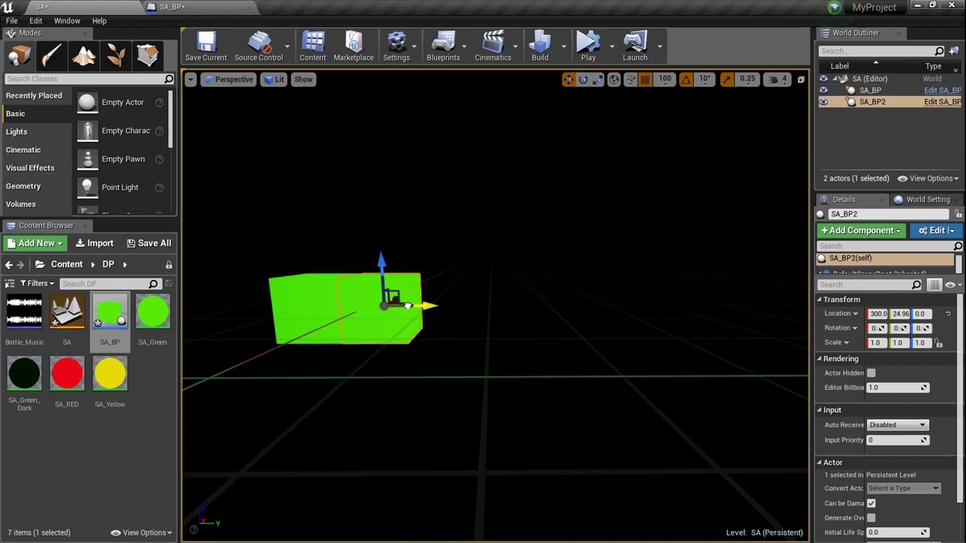
{"action": "middle_click_drag", "start_coordinate": [446, 305], "coordinate": [510, 296]}
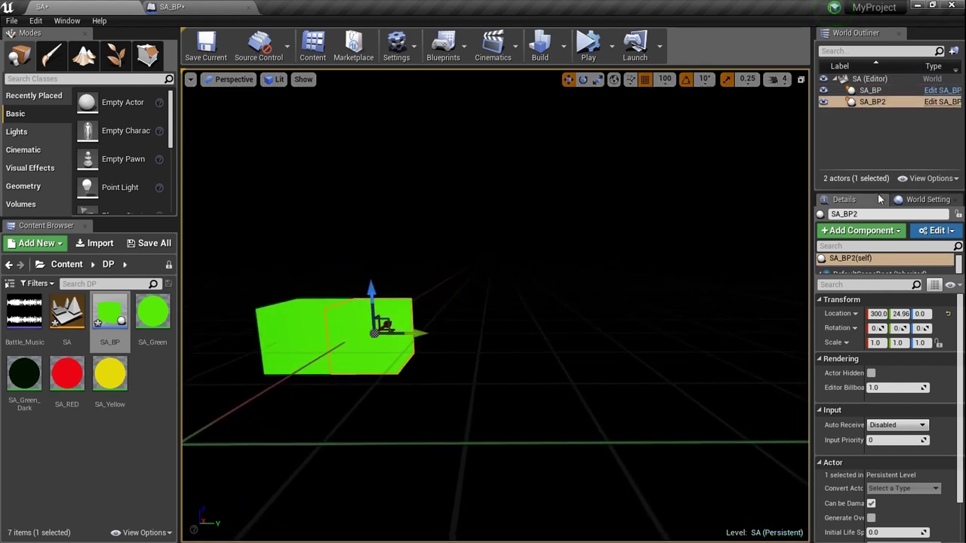
{"action": "left_click_drag", "start_coordinate": [879, 191], "coordinate": [868, 304]}
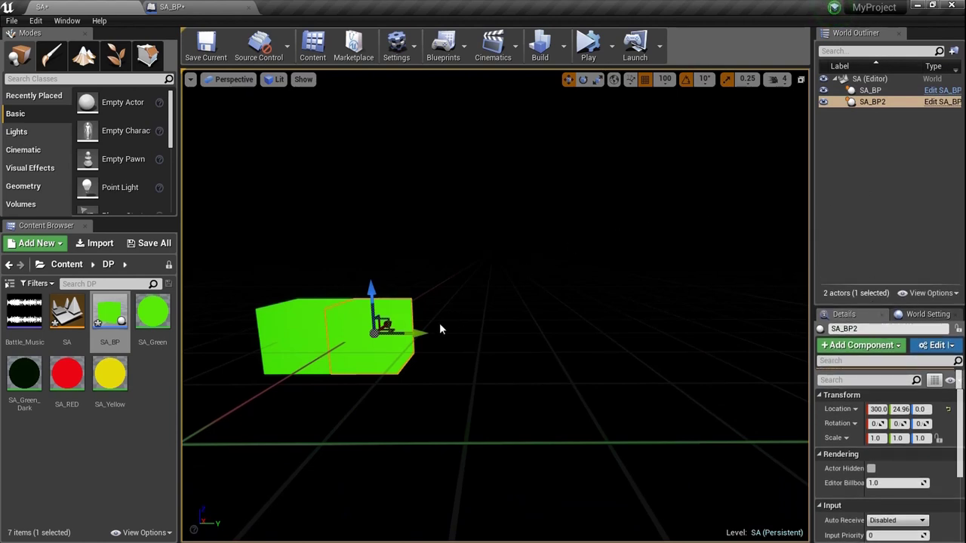
{"action": "scroll", "coordinate": [441, 329], "scroll_direction": "down", "scroll_amount": 3}
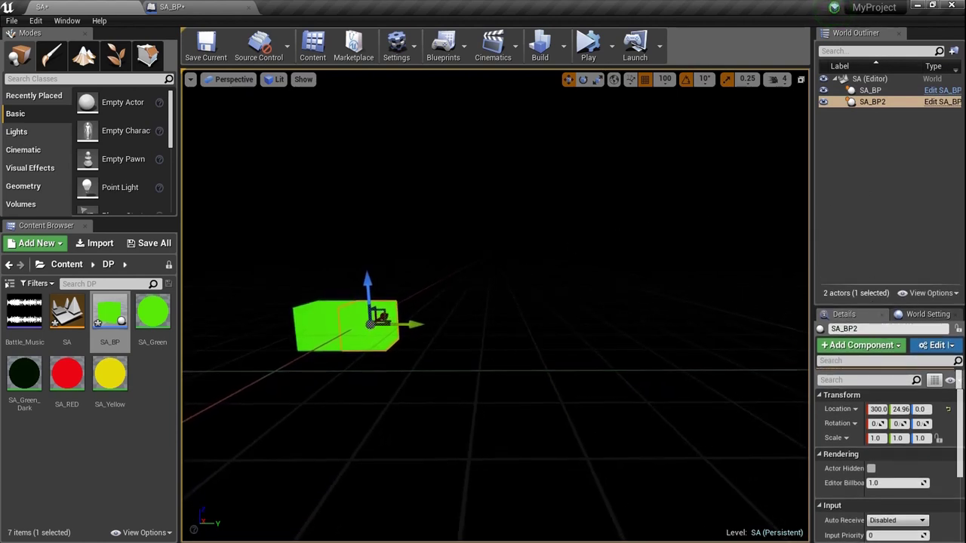
{"action": "left_click_drag", "start_coordinate": [434, 322], "coordinate": [462, 324], "text": "alt"}
Select all five SA_BP cubes and duplicate them along the Y axis to extend the row to ten
{"action": "left_click", "coordinate": [419, 343], "text": "ctrl"}
{"action": "left_click", "coordinate": [375, 335], "text": "ctrl"}
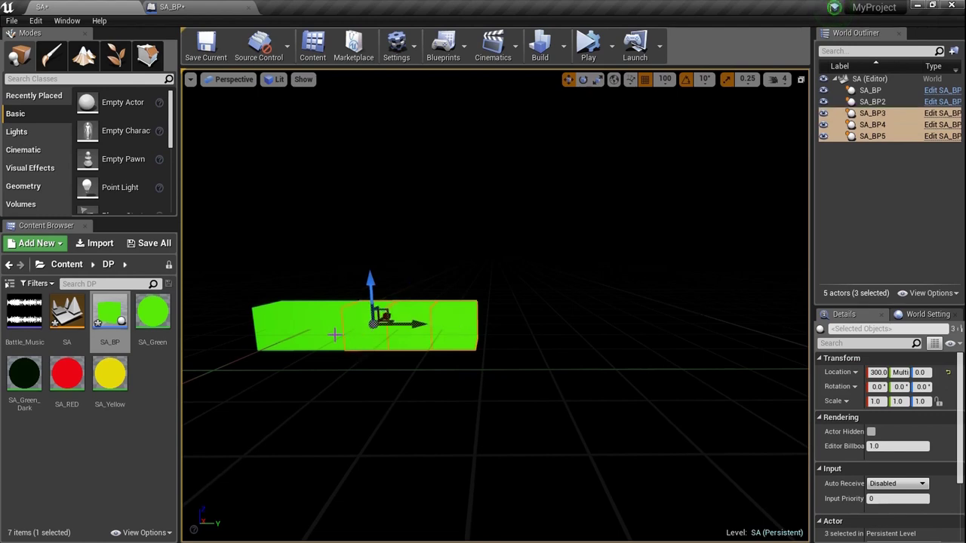
{"action": "left_click", "coordinate": [331, 335], "text": "ctrl"}
{"action": "left_click", "coordinate": [277, 332], "text": "ctrl"}
{"action": "scroll", "coordinate": [387, 368], "scroll_direction": "down", "scroll_amount": 2}
{"action": "left_click_drag", "start_coordinate": [337, 323], "coordinate": [597, 315], "text": "alt"}
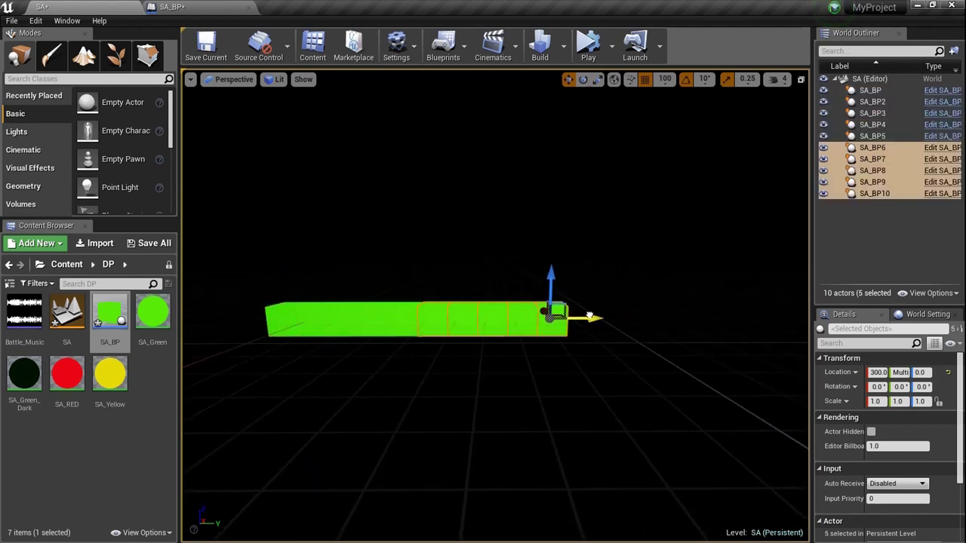
Select all ten SA_BP cubes and duplicate them along the Y axis to extend the row to twenty
{"action": "left_click", "coordinate": [395, 331], "text": "ctrl"}
{"action": "left_click", "coordinate": [375, 324], "text": "ctrl"}
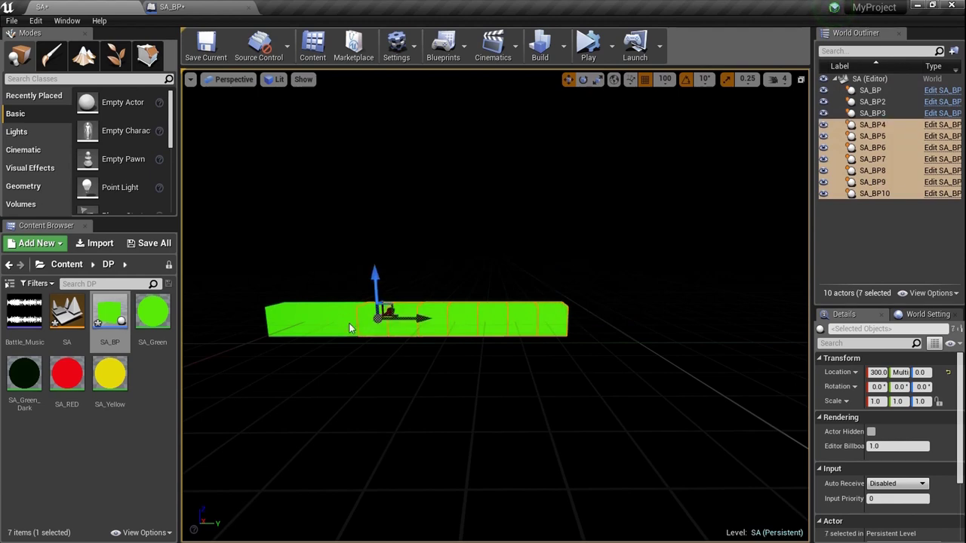
{"action": "left_click", "coordinate": [343, 324], "text": "ctrl"}
{"action": "left_click", "coordinate": [313, 325], "text": "ctrl"}
{"action": "left_click", "coordinate": [287, 323], "text": "ctrl"}
{"action": "right_click_drag", "start_coordinate": [293, 323], "coordinate": [272, 323]}
{"action": "left_click_drag", "start_coordinate": [353, 308], "coordinate": [804, 317], "text": "alt"}
Switch the level viewport to game view and examine the row of twenty cubes up close
{"action": "right_click_drag", "start_coordinate": [679, 325], "coordinate": [608, 334]}
{"action": "key", "text": "g"}
{"action": "key", "text": "w"}
{"action": "mouse_move", "coordinate": [495, 306]}
{"action": "right_mouse_down"}
{"action": "mouse_move", "coordinate": [445, 305]}
{"action": "mouse_move", "coordinate": [528, 309]}
{"action": "mouse_move", "coordinate": [491, 305]}
{"action": "right_mouse_up"}
{"action": "key", "text": "w"}
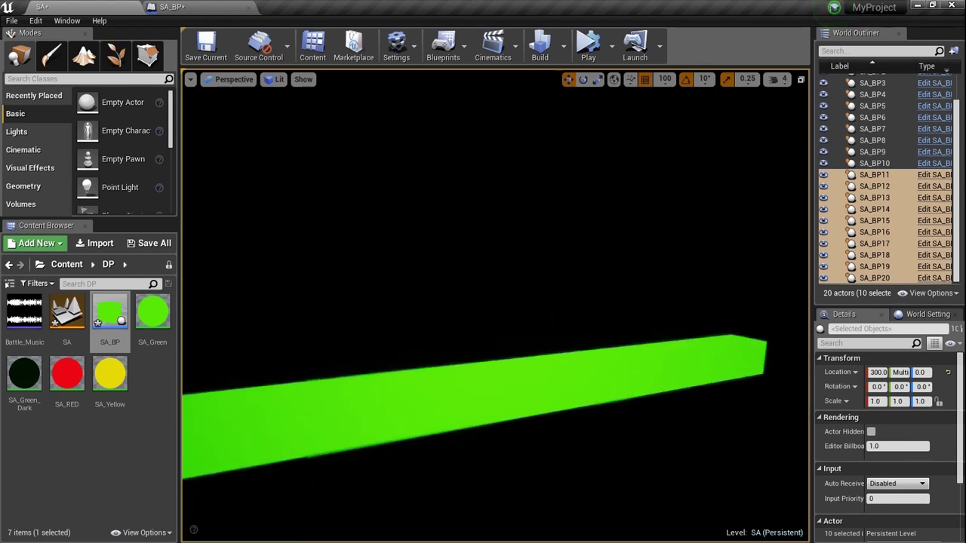